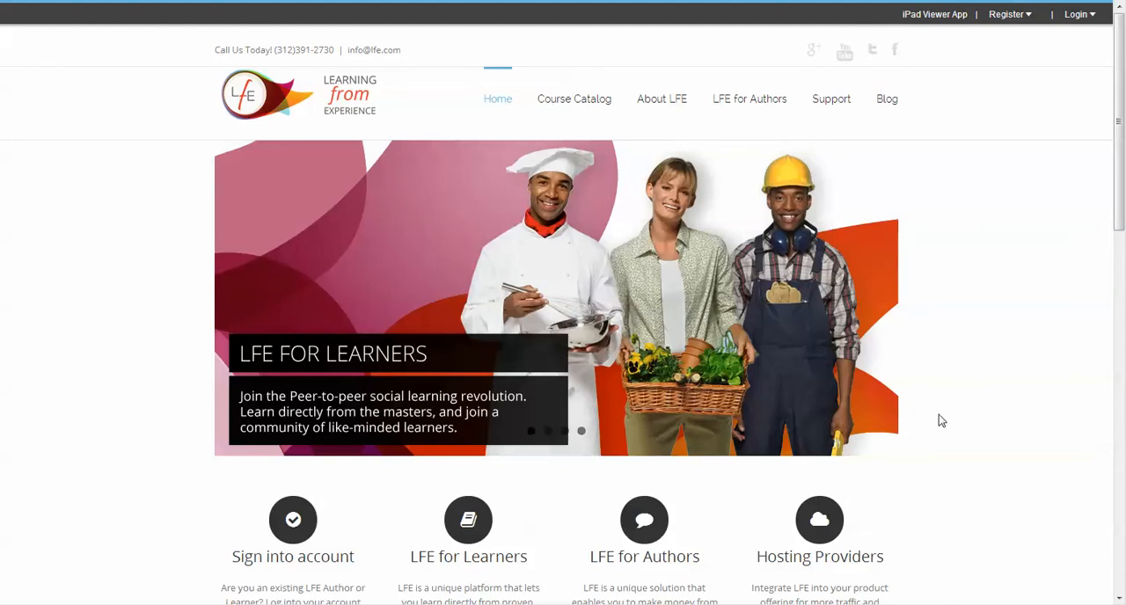
Log in to the LFE site with the Facebook account and open the author dashboard
click(1078, 15)
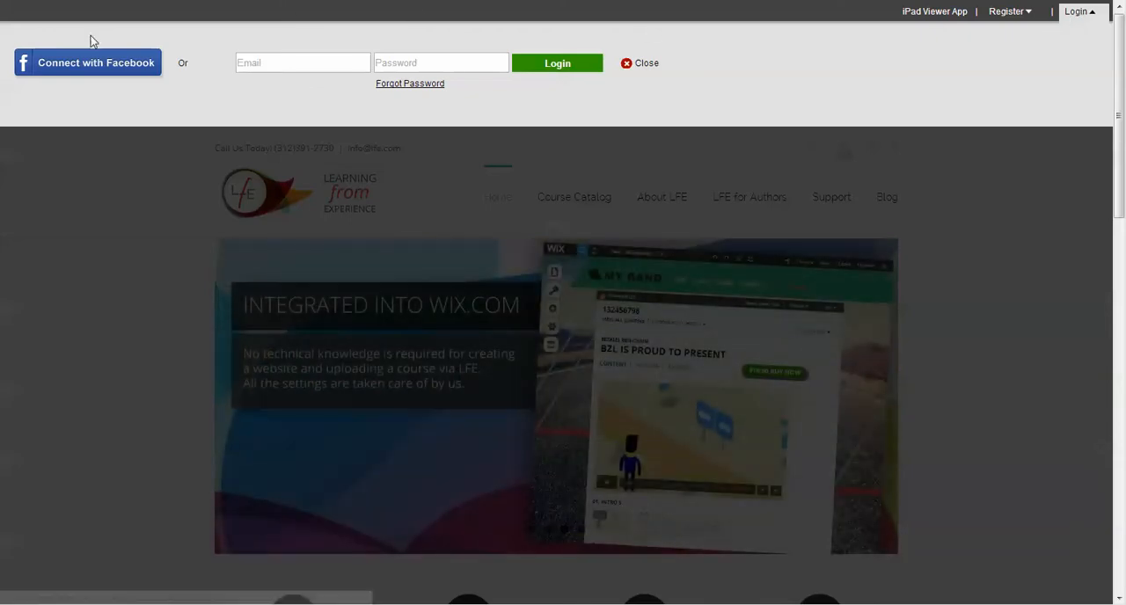
click(101, 67)
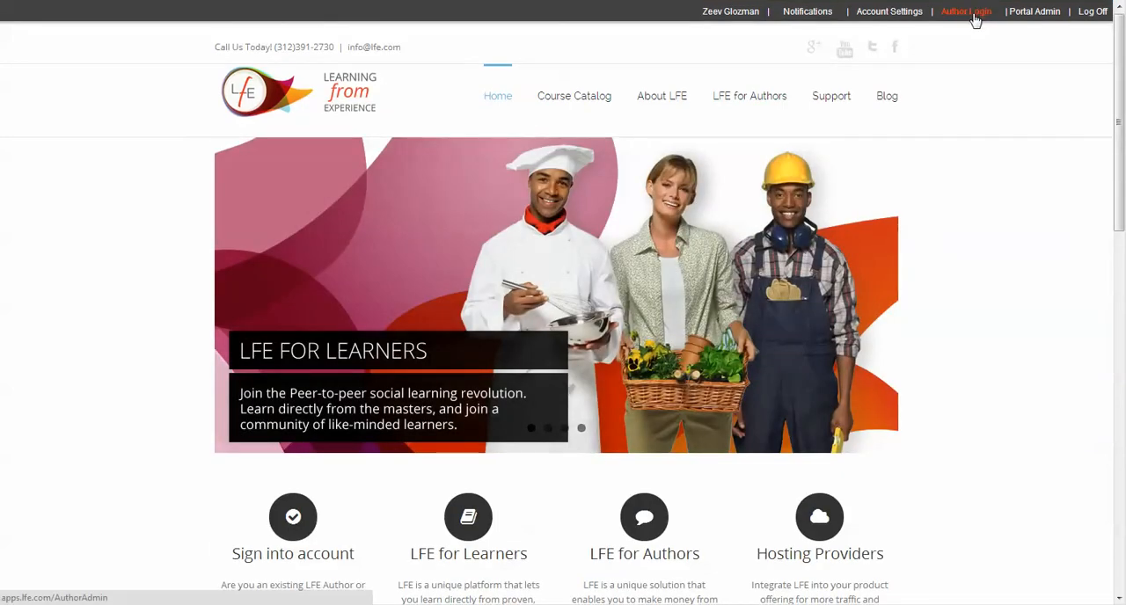
click(977, 15)
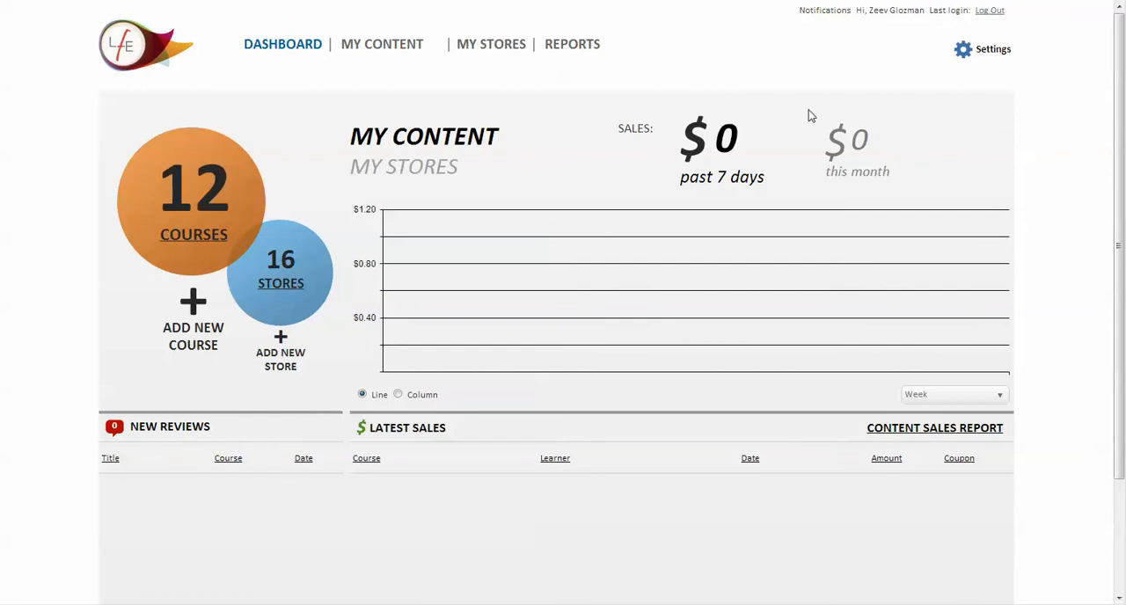
Look over the author dashboard and check the time periods available for the sales chart
scroll(498, 285, down, 3)
scroll(498, 285, up, 3)
click(987, 397)
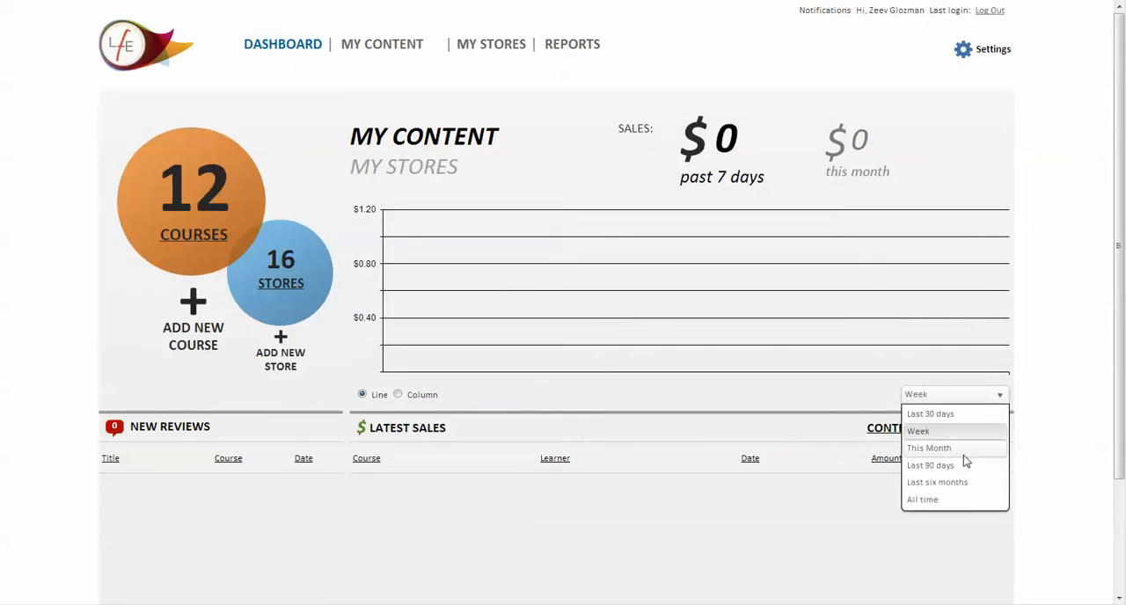
click(878, 322)
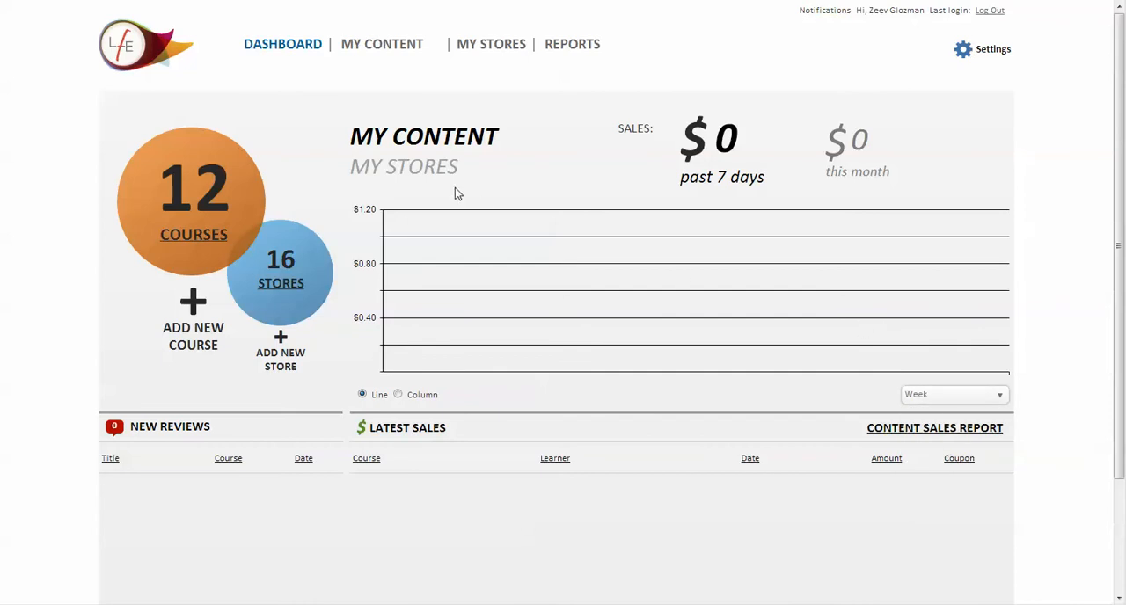
Open the Video Manager and look over the uploaded video clips
mouse_move(352, 38)
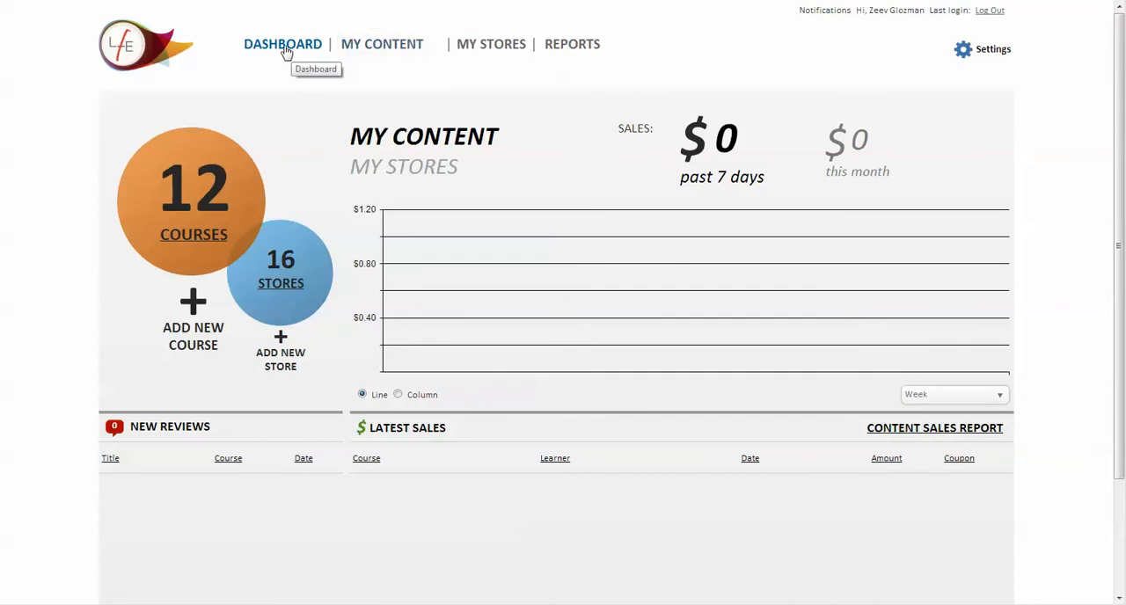
click(383, 80)
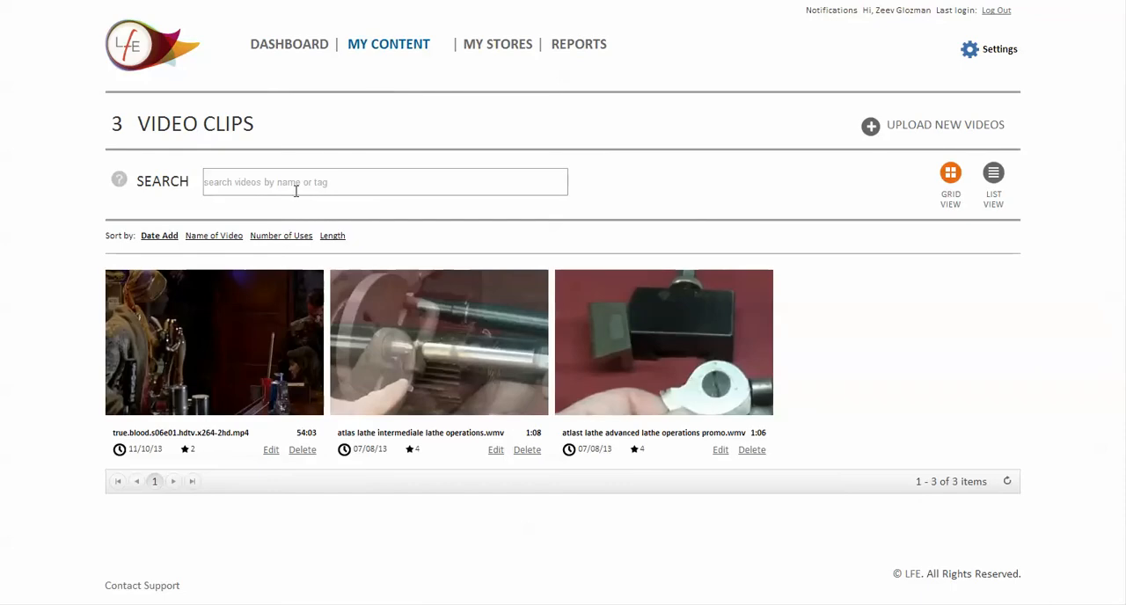
mouse_move(244, 347)
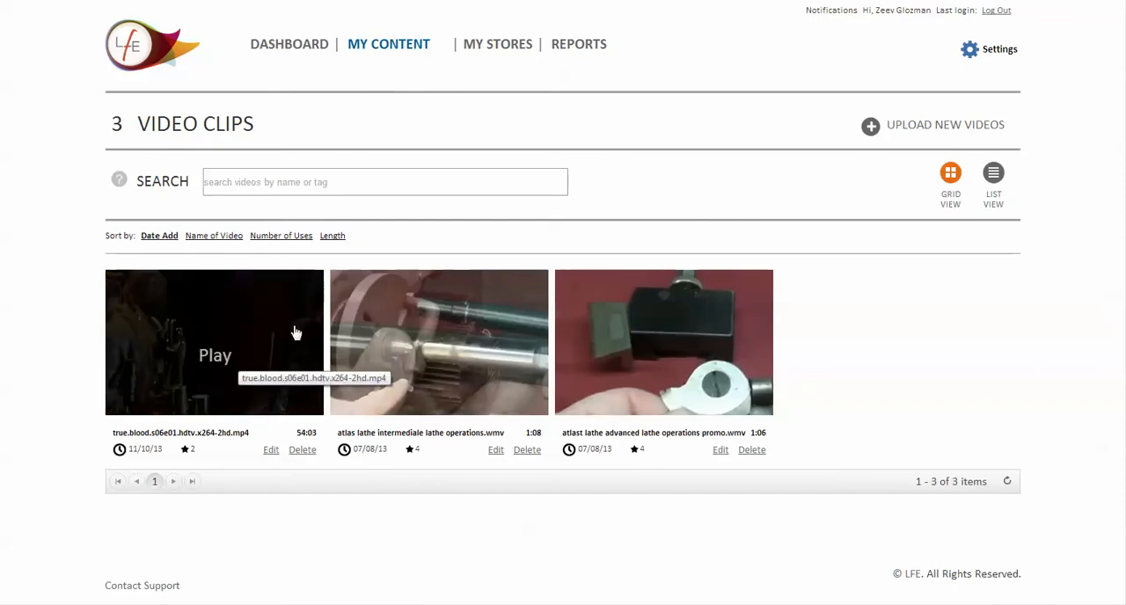
Open My Courses & Bundles and look through the list of courses
mouse_move(385, 38)
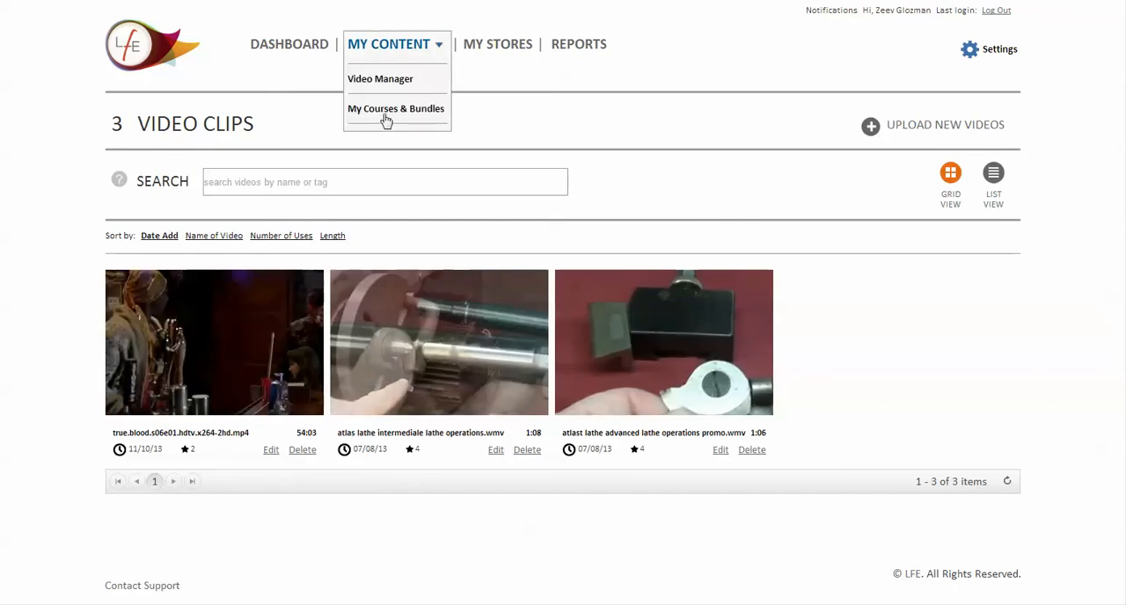
click(384, 110)
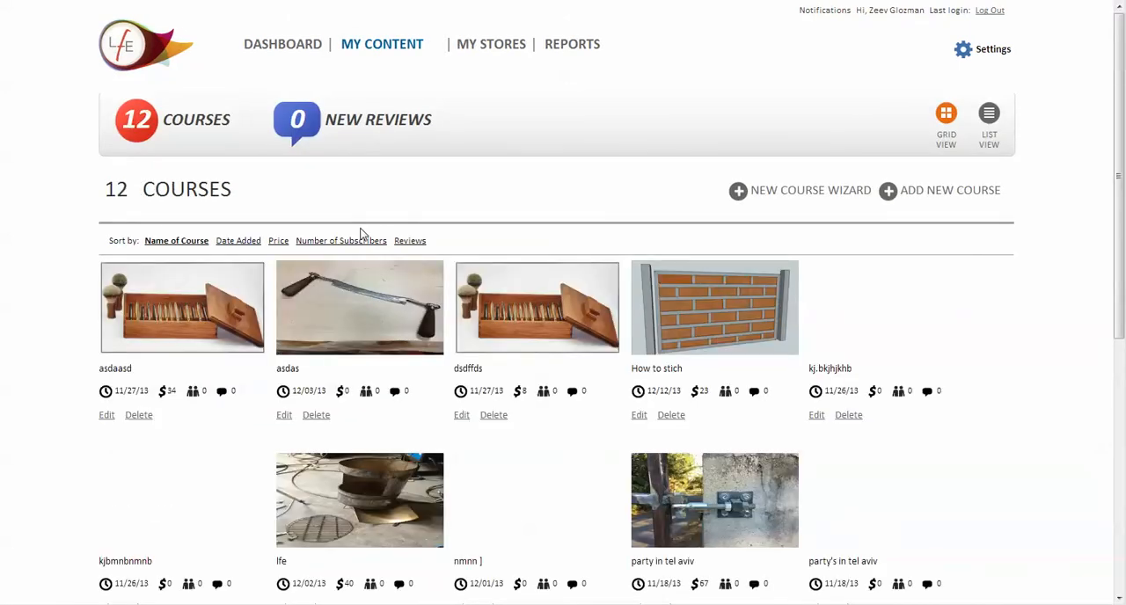
scroll(360, 233, down, 1)
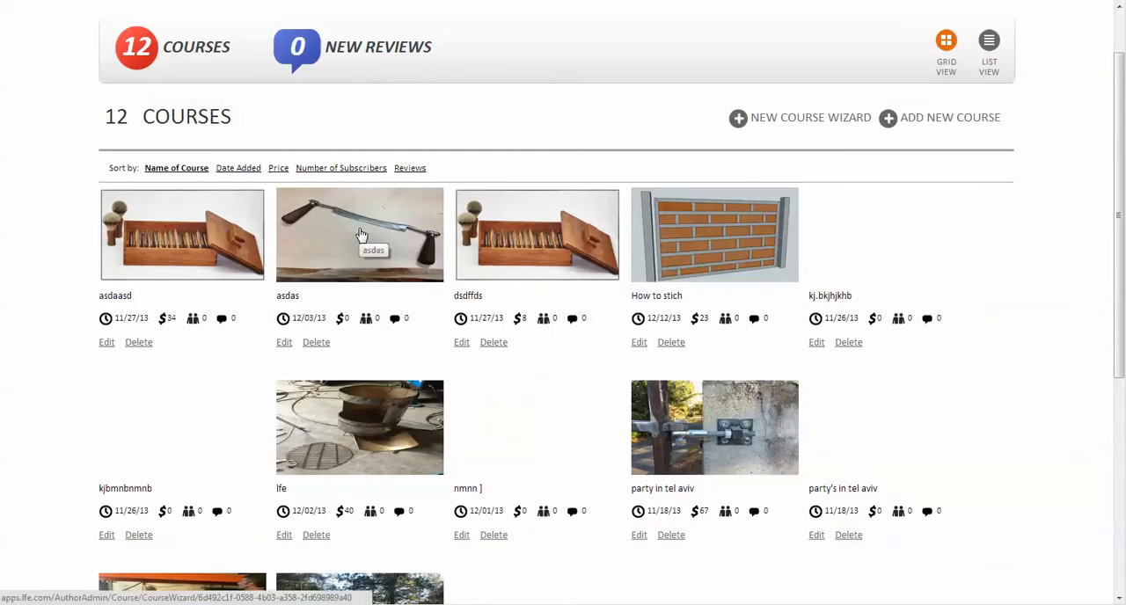
Open the asdaasd course in the course wizard and review its name, video upload, chapter list and chapter contents steps
click(162, 224)
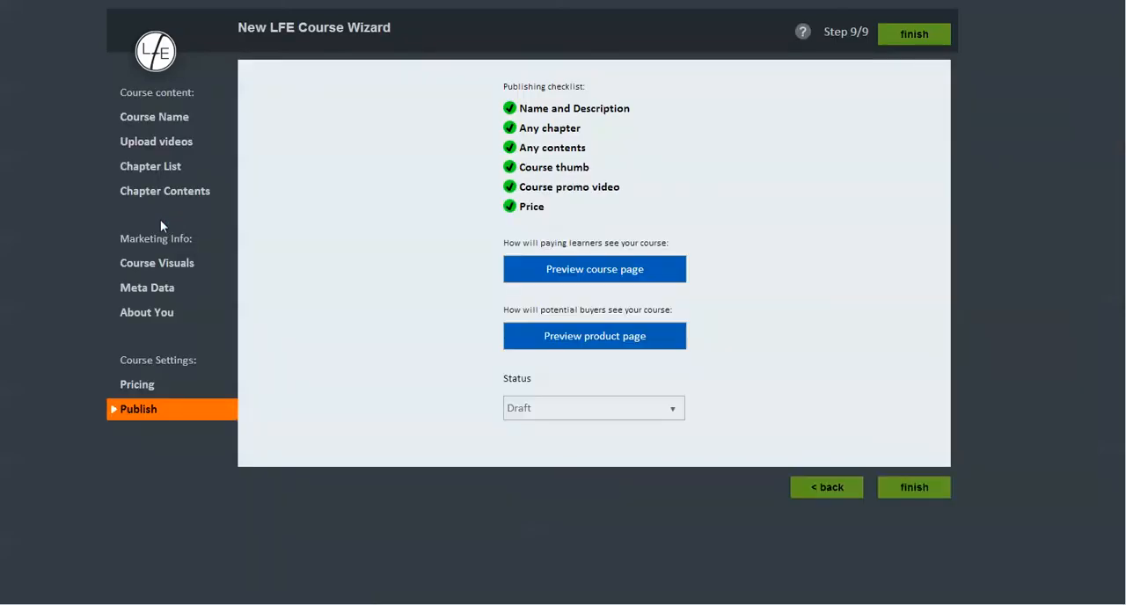
click(151, 119)
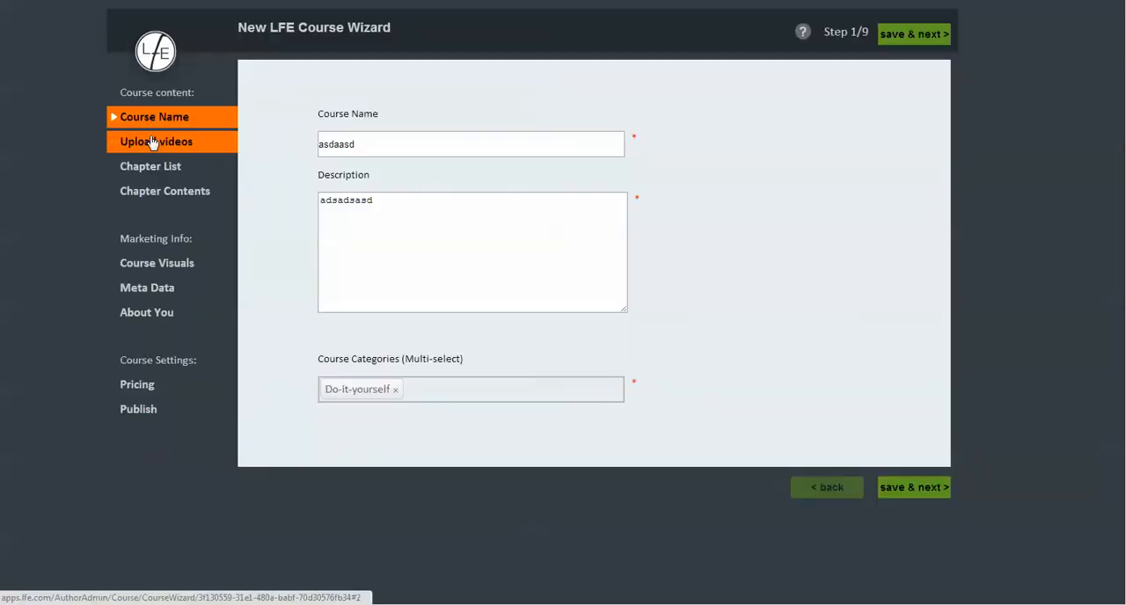
click(151, 145)
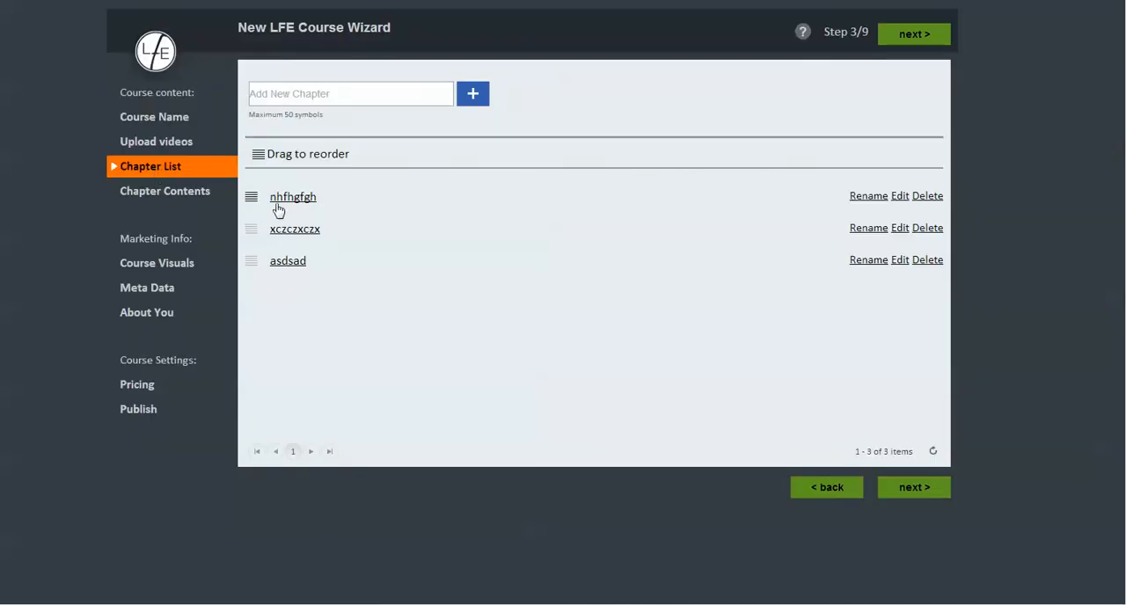
click(197, 193)
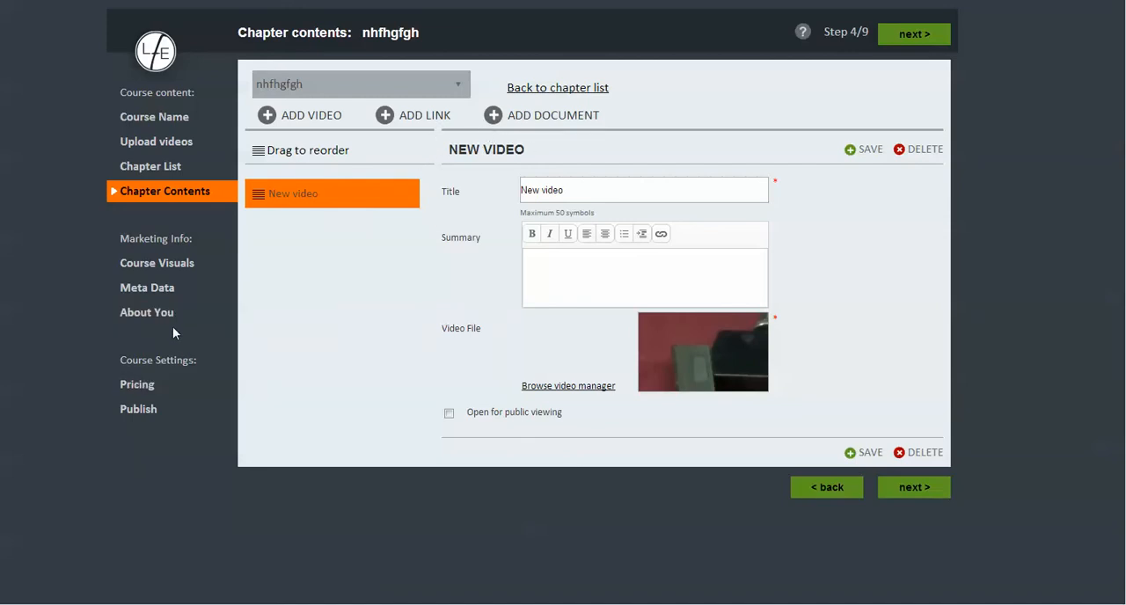
Review the wizard's Publish step and preview the course page and the product page
click(149, 409)
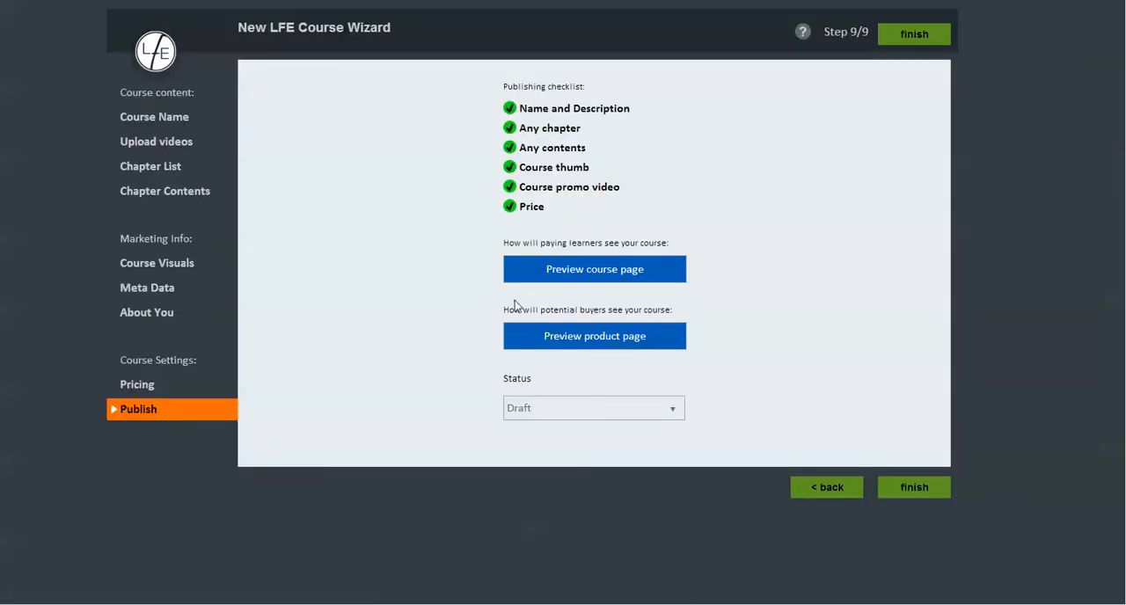
click(586, 279)
click(593, 335)
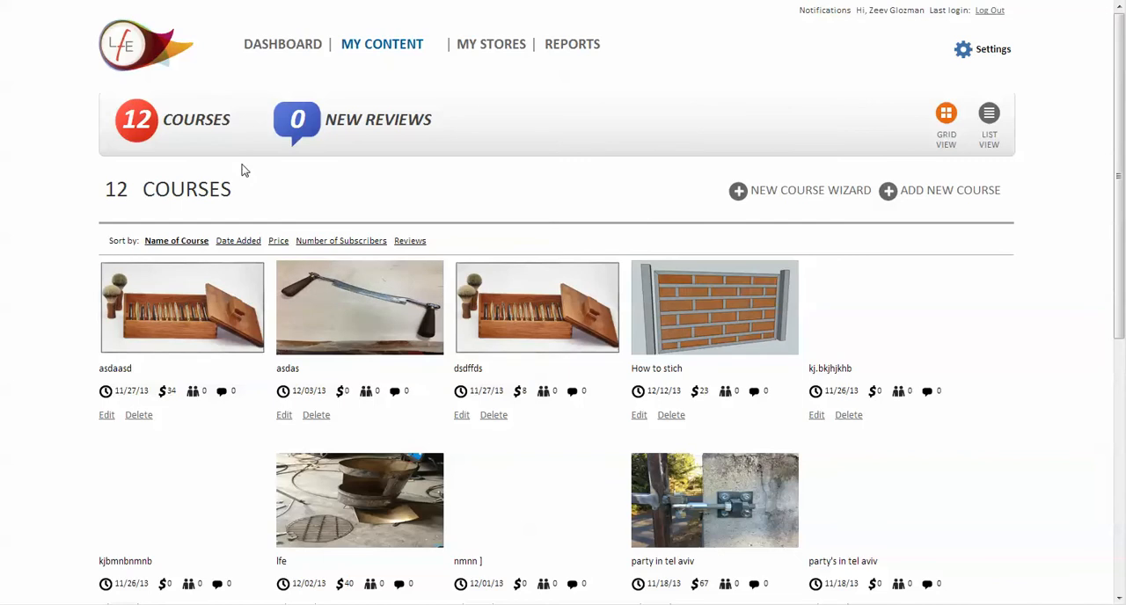
Open the asdaasd course for editing from the courses list and look over its course details
scroll(246, 173, down, 3)
scroll(247, 176, up, 1)
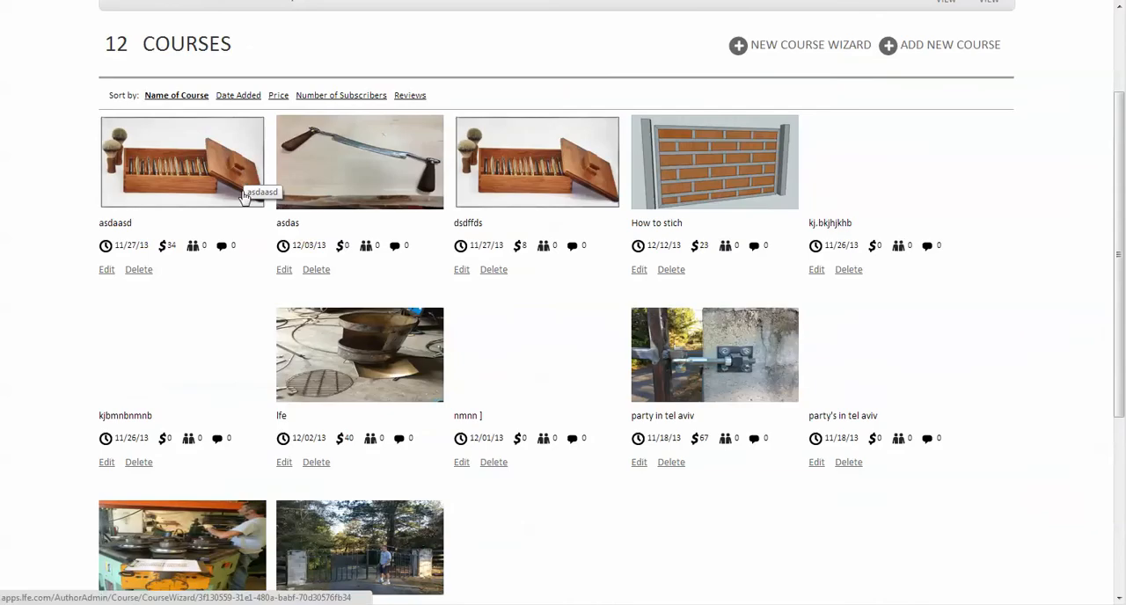
click(107, 274)
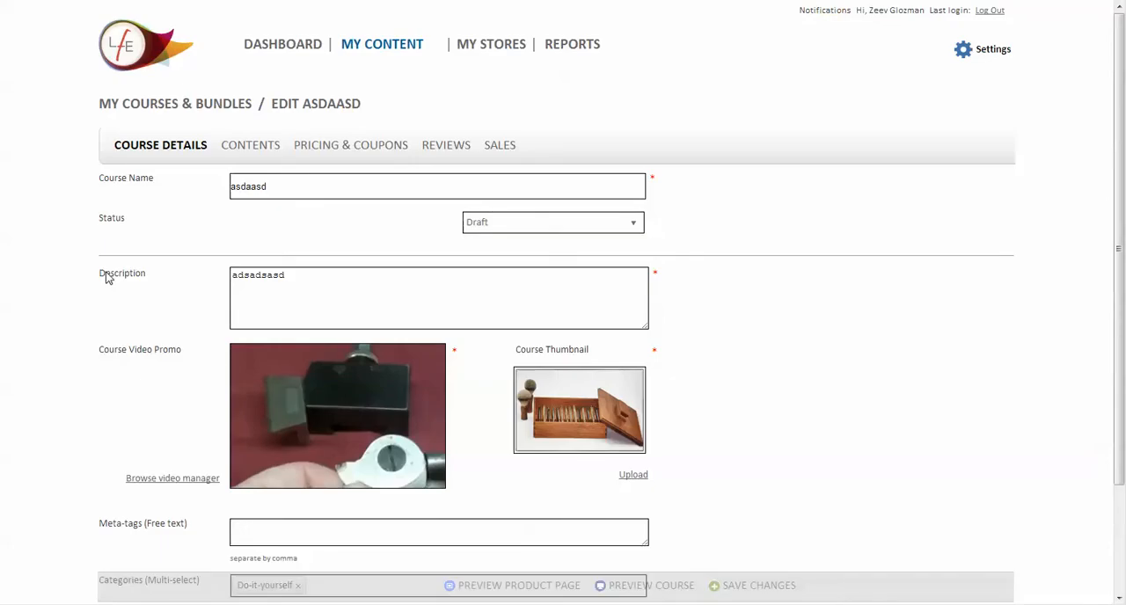
scroll(200, 228, down, 3)
scroll(199, 229, up, 1)
scroll(199, 229, down, 1)
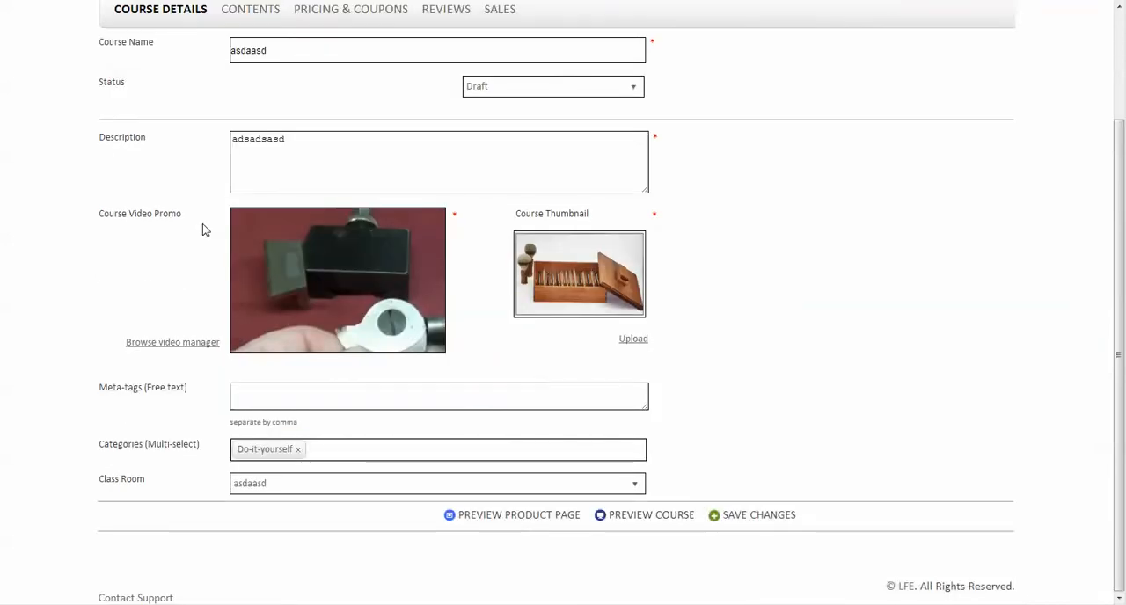
scroll(202, 229, up, 1)
Review the course's contents and its pricing and coupons, viewing a blank new coupon form and cancelling it
click(235, 81)
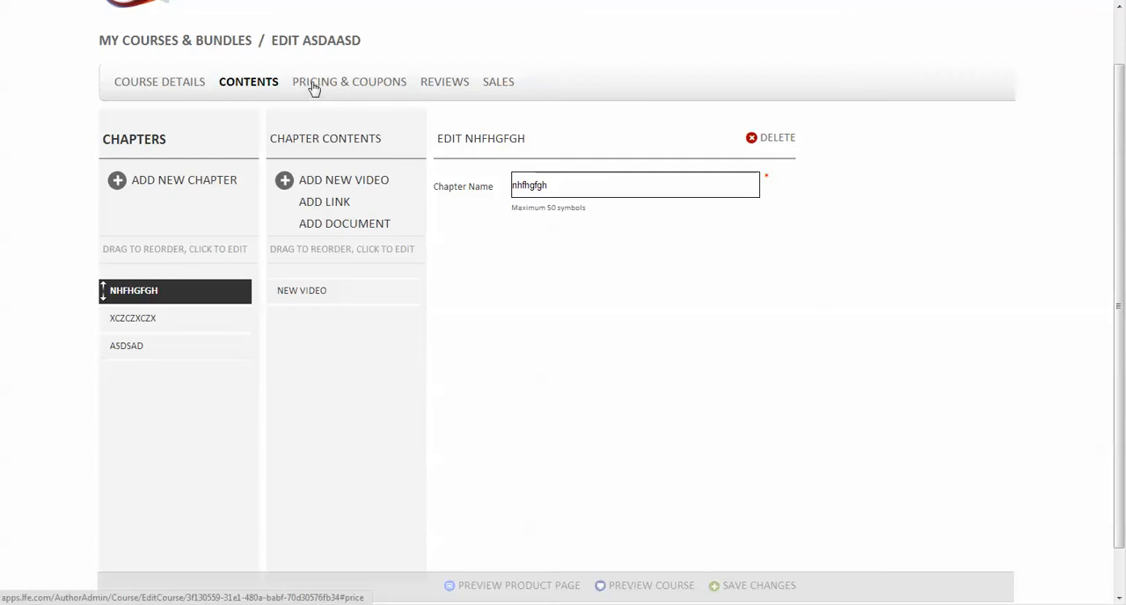
click(314, 85)
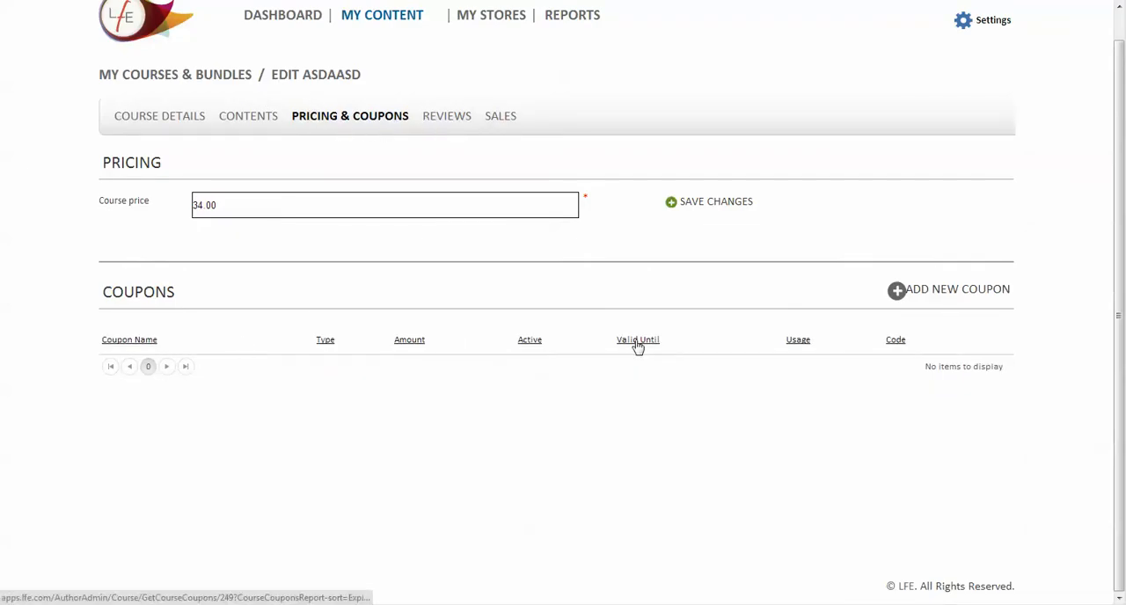
click(958, 293)
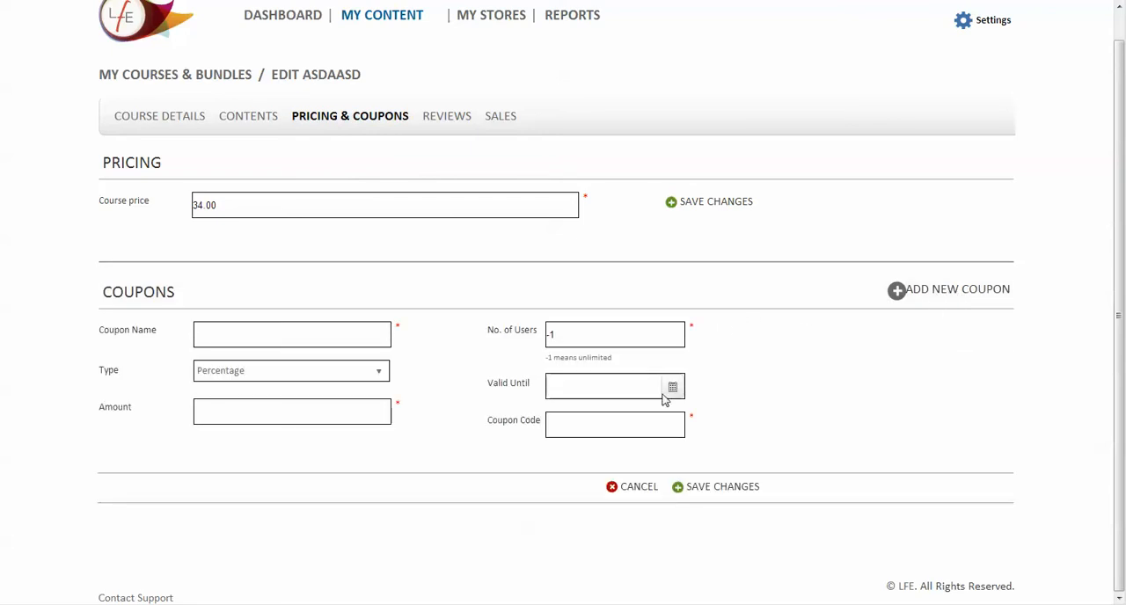
click(610, 489)
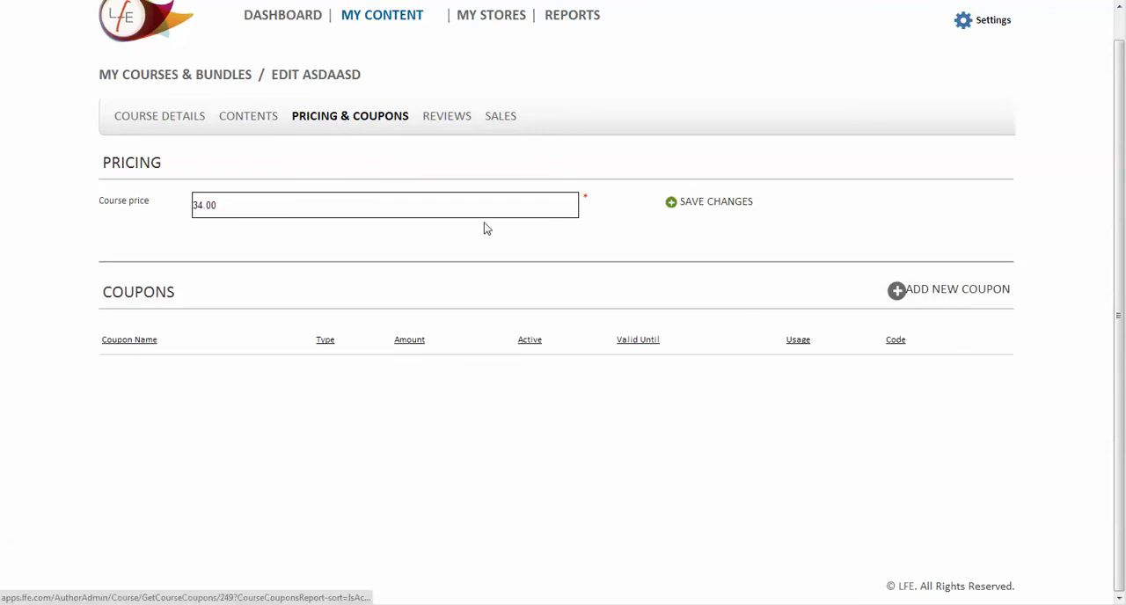
Check the reviews and sales pages of the asdaasd course
click(458, 124)
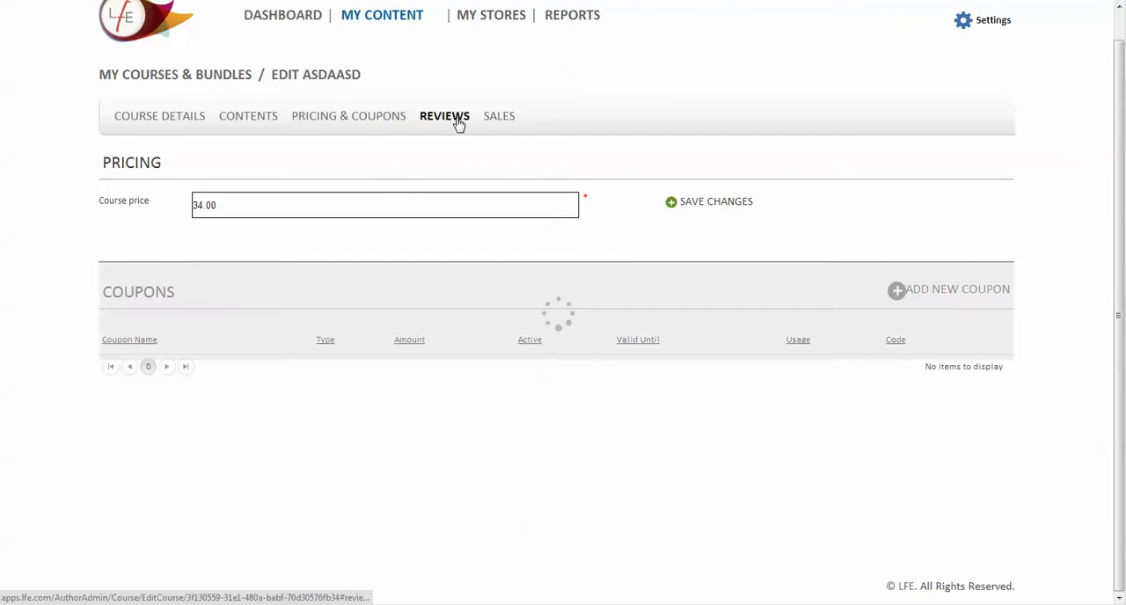
click(499, 121)
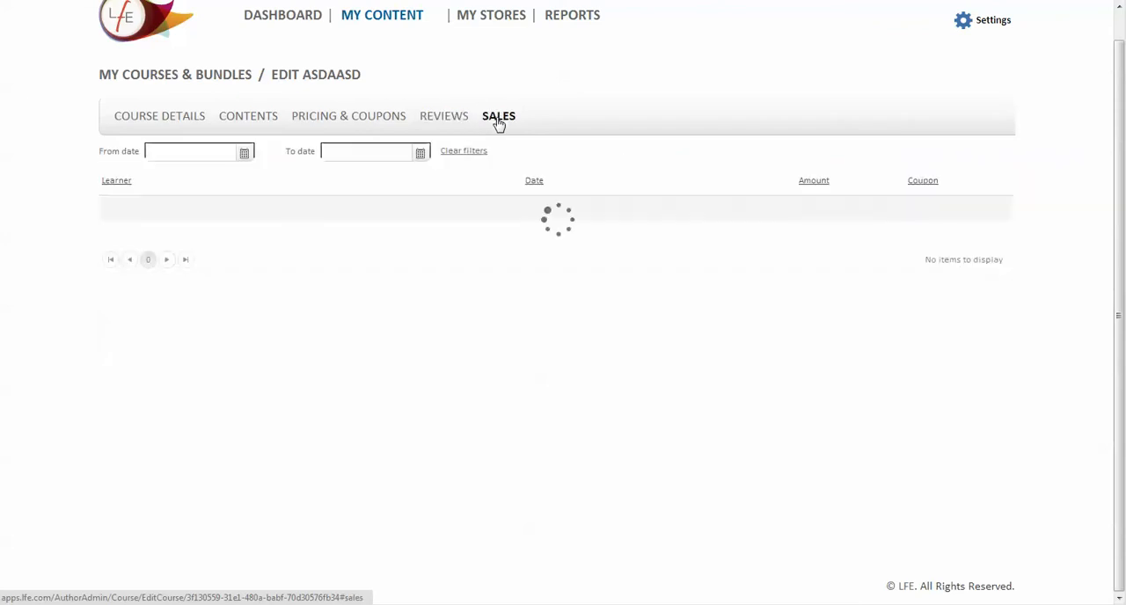
scroll(474, 202, up, 1)
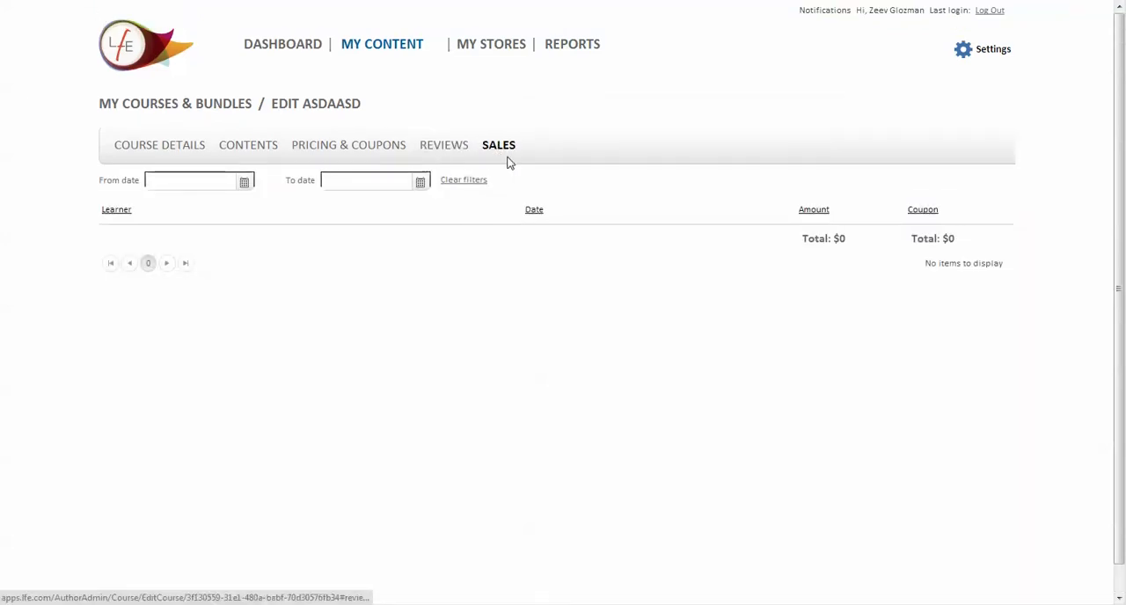
Start a new web store named "My Test Store" with the tracking ID "UniqueId1"
mouse_move(364, 39)
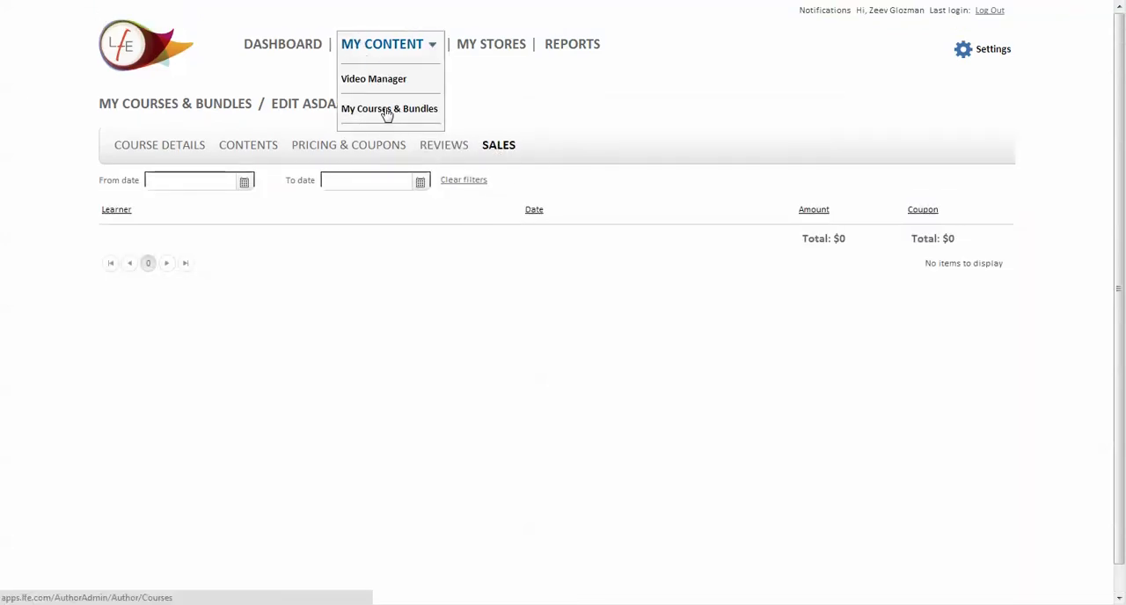
click(482, 48)
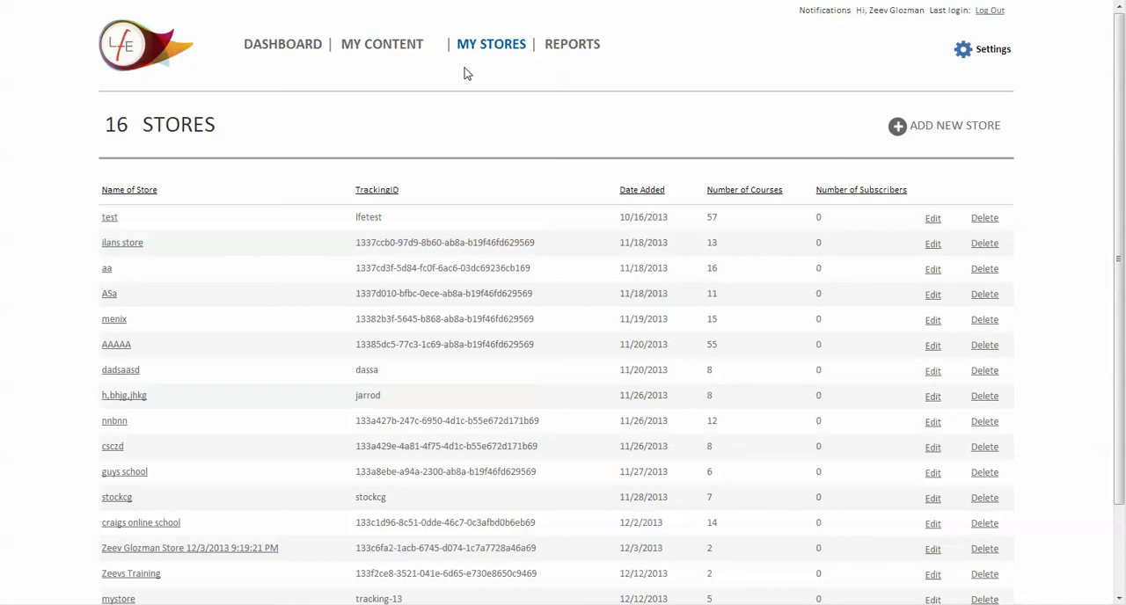
click(909, 139)
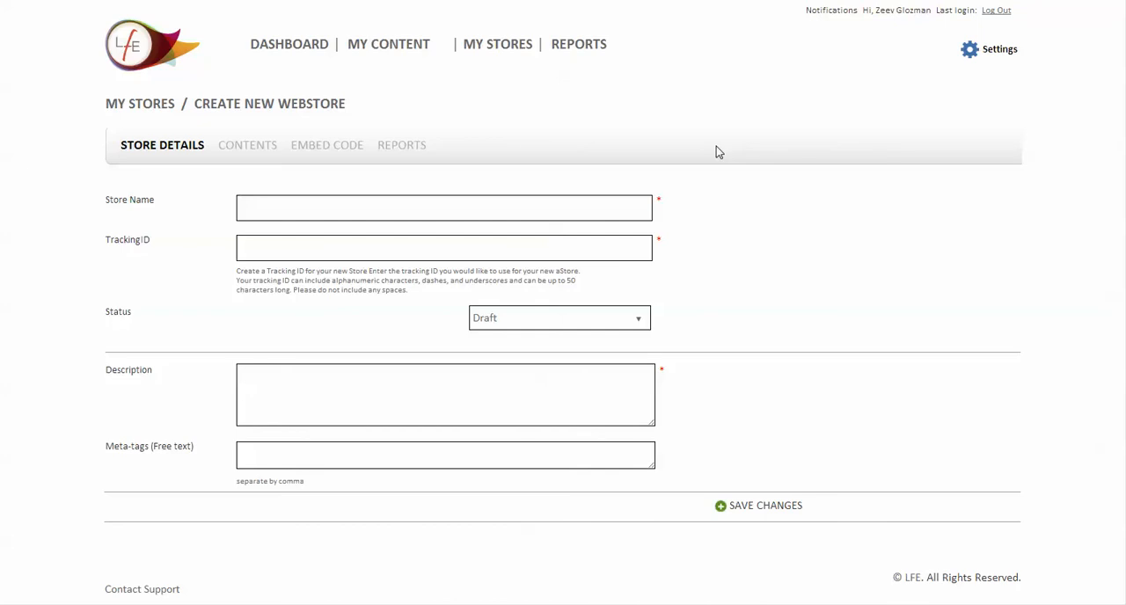
click(367, 206)
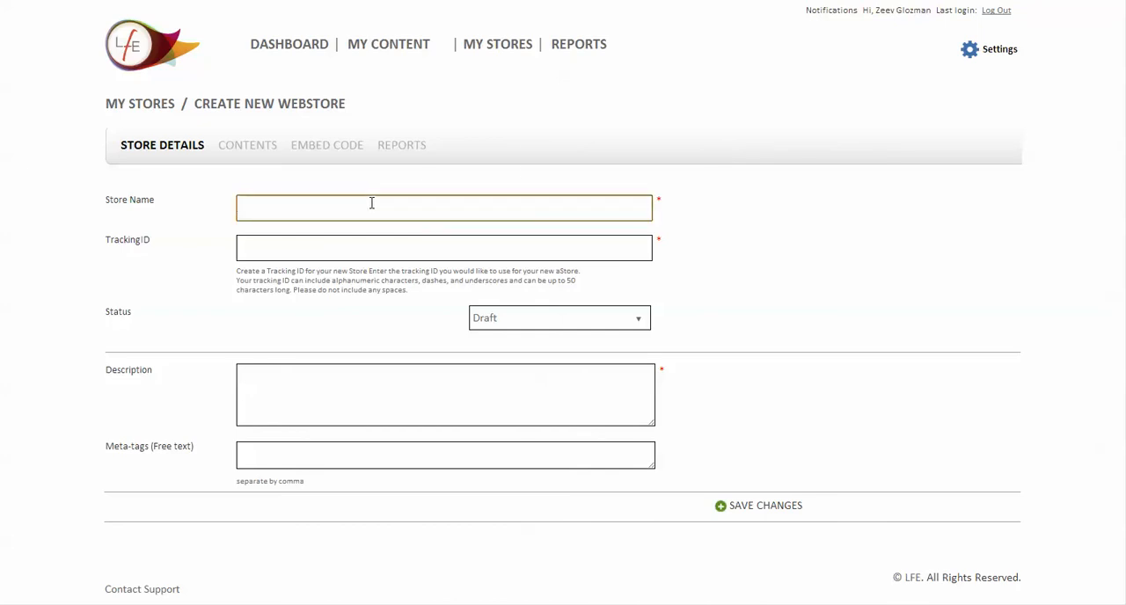
text(My Test Store)
key(Tab)
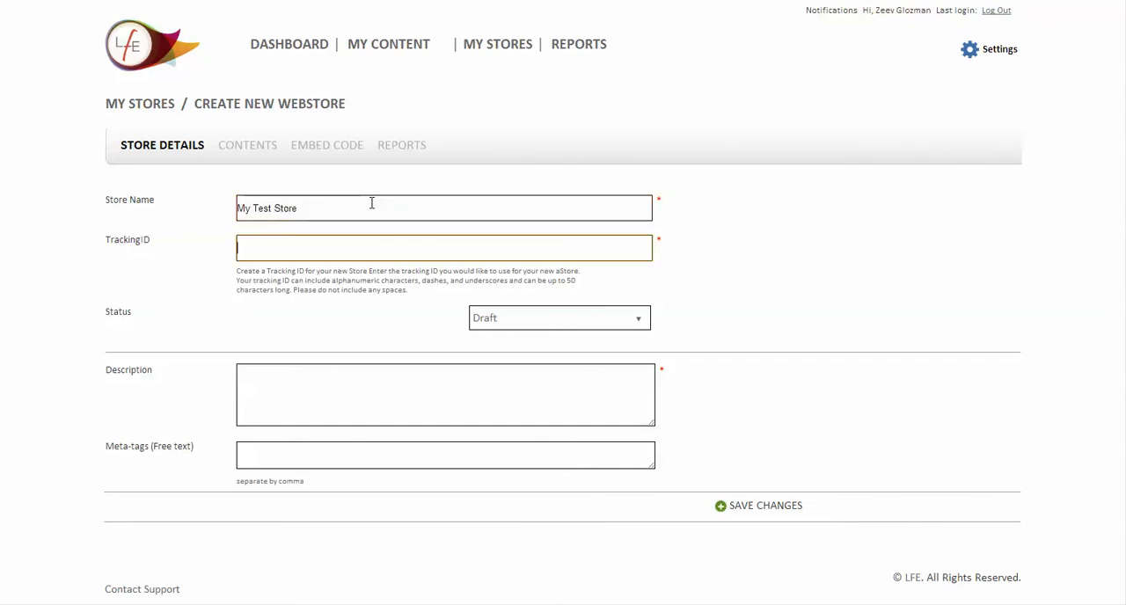
text(UniqueId1)
key(Tab)
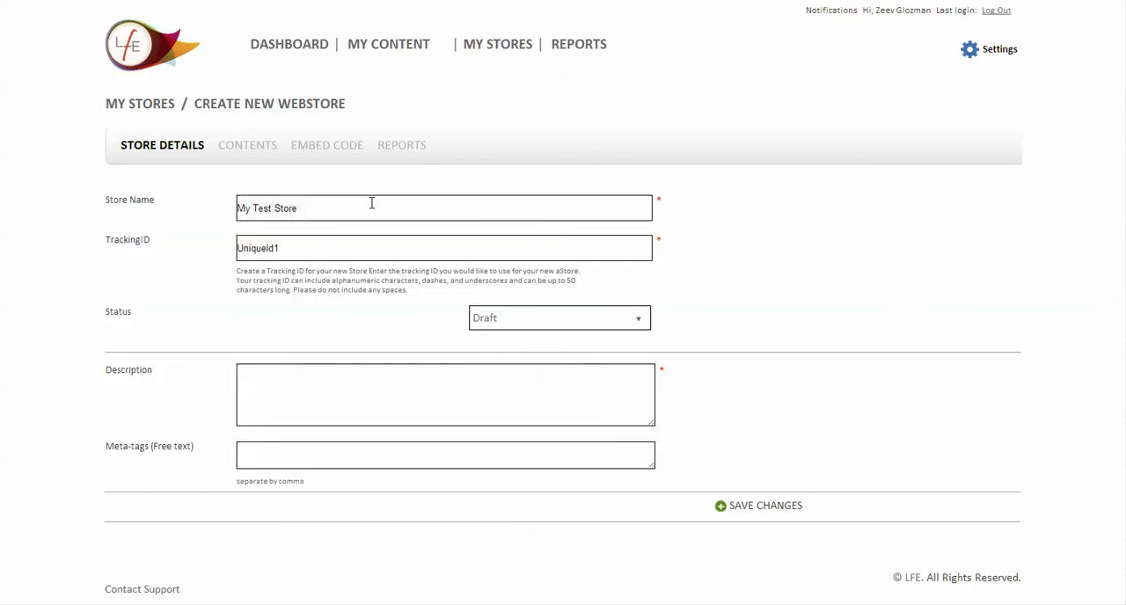
Set the new store's status to Published, enter the description "adsad" and save the store
click(573, 319)
click(568, 368)
click(432, 372)
text(adsad)
click(740, 504)
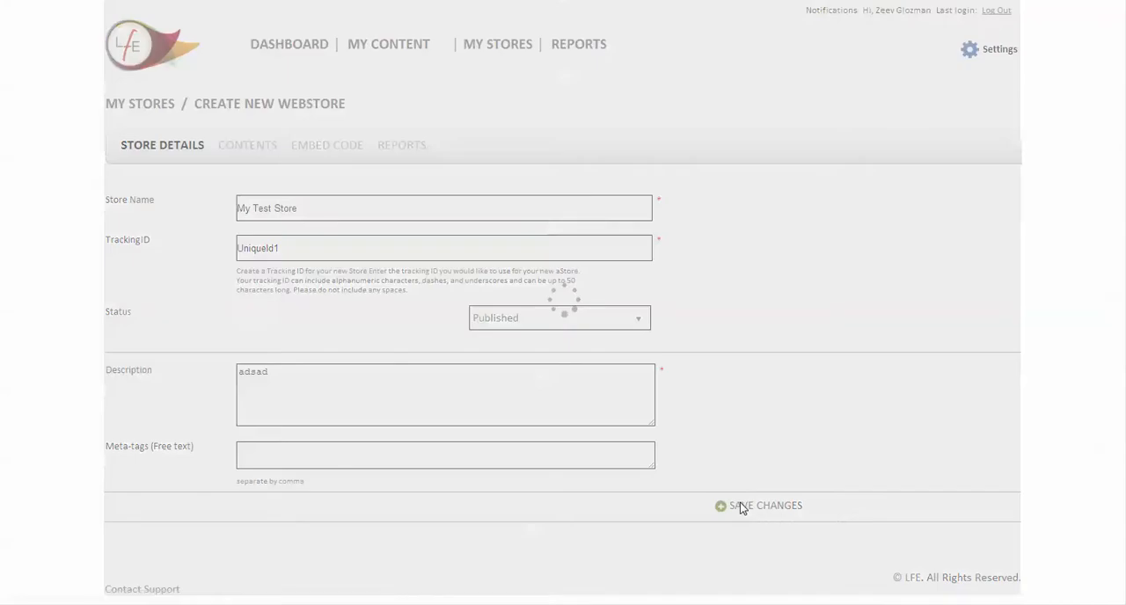
Add a category named "Fitness" to the store's contents and save it
click(254, 155)
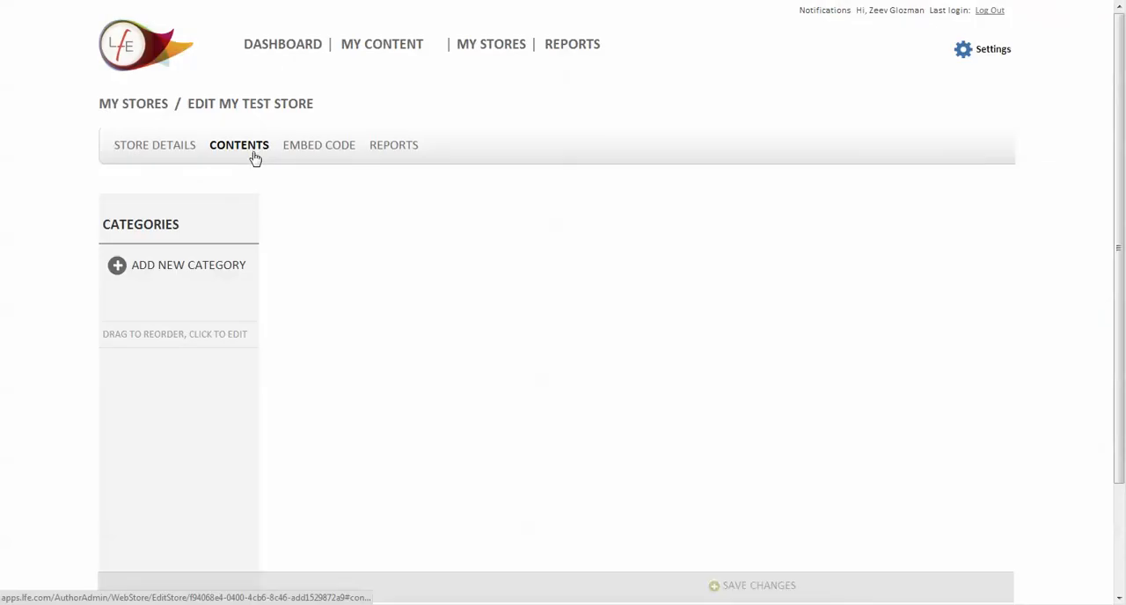
click(176, 273)
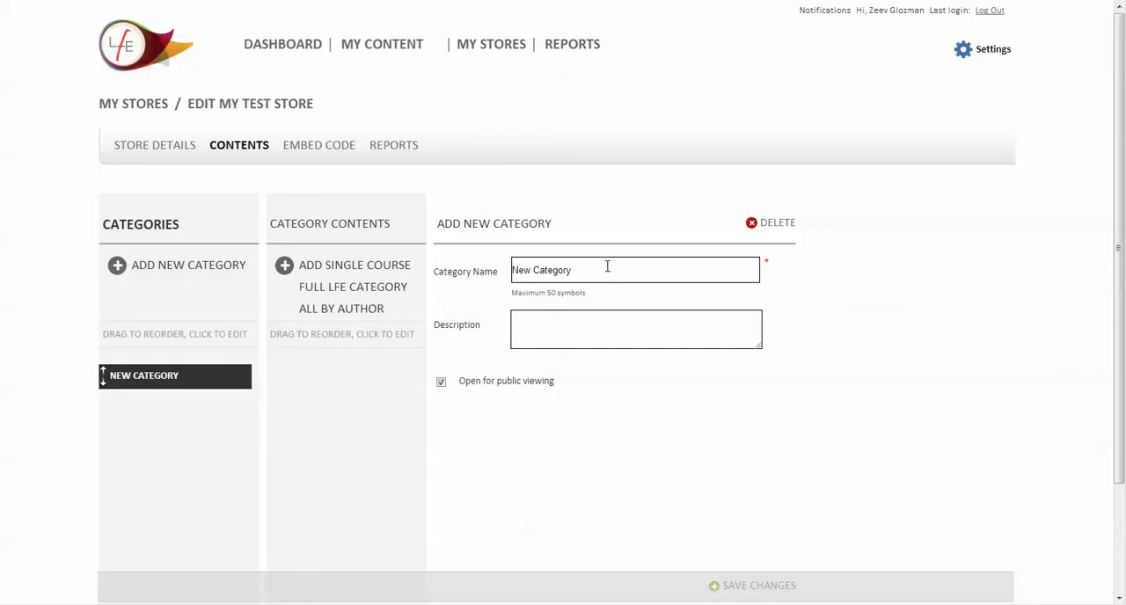
drag(602, 270, 482, 274)
text(Fitness)
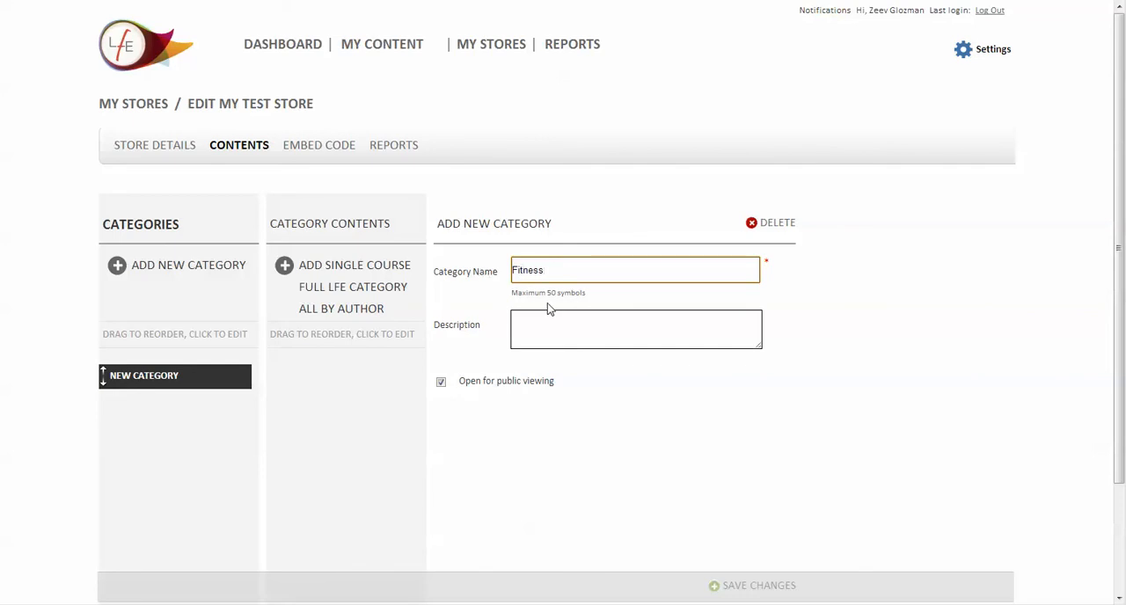
click(752, 584)
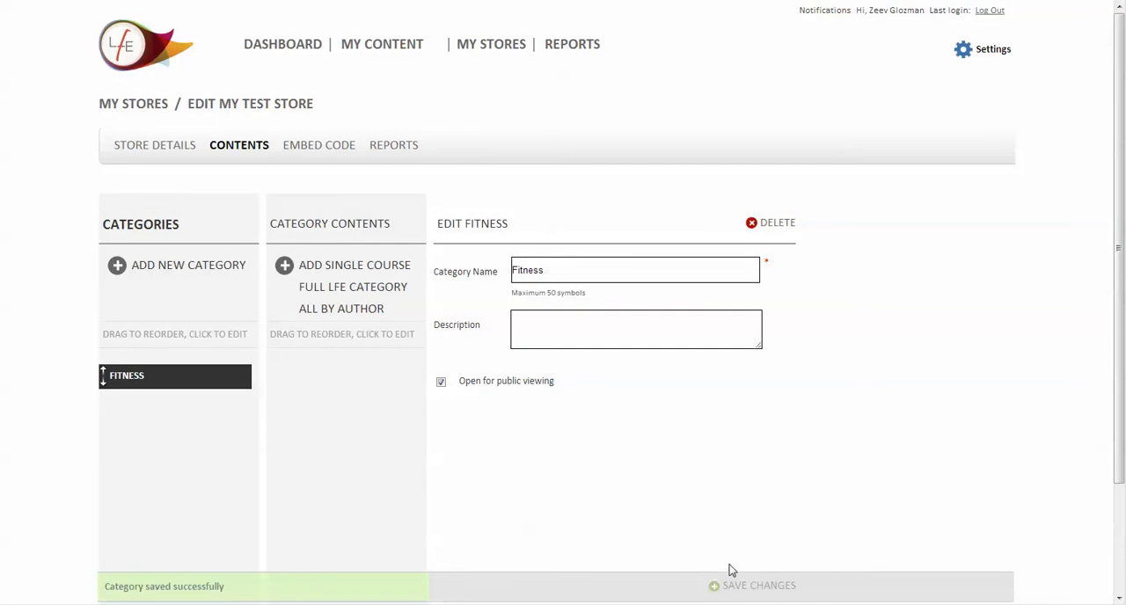
Add all courses by the author of Artistry of Fitness, Ballet Workout, Dance with me - Dance Workout and Jazz Workout to the Fitness category and save
click(356, 291)
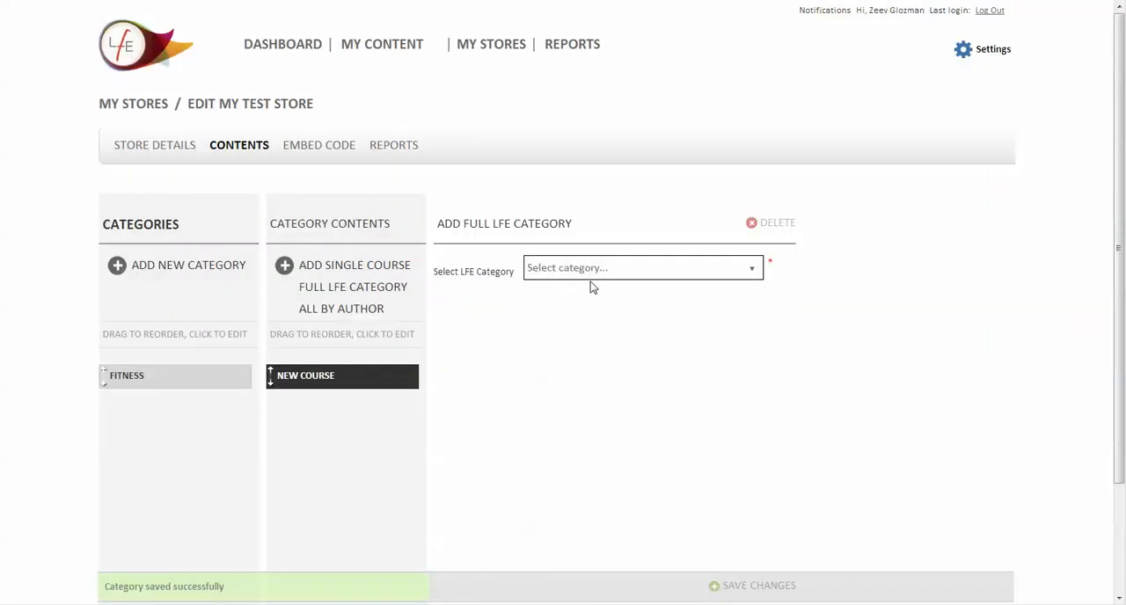
click(355, 313)
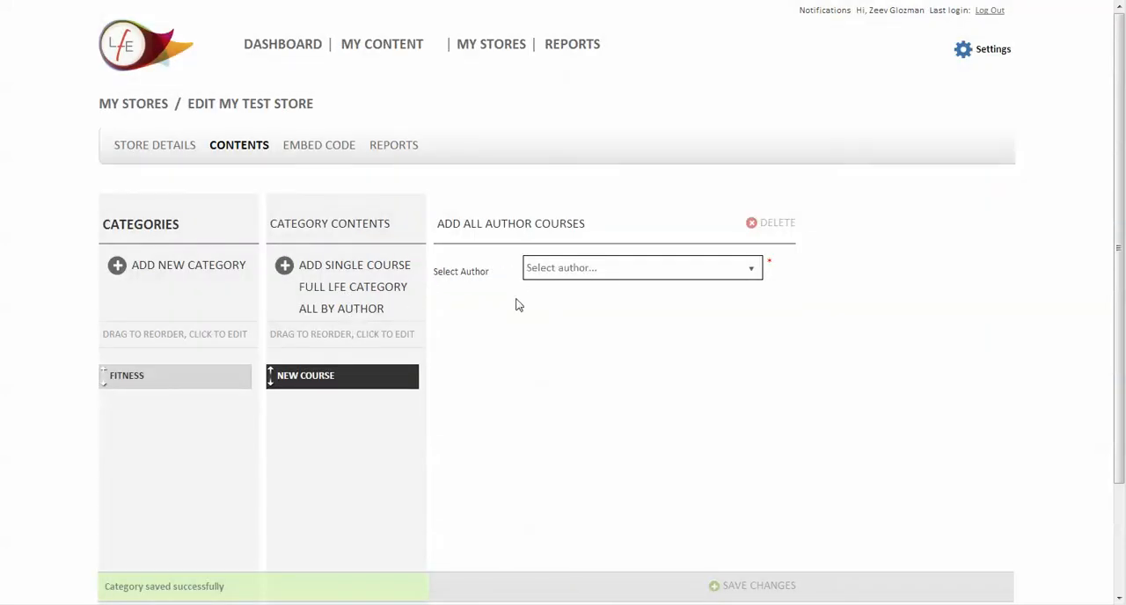
click(626, 271)
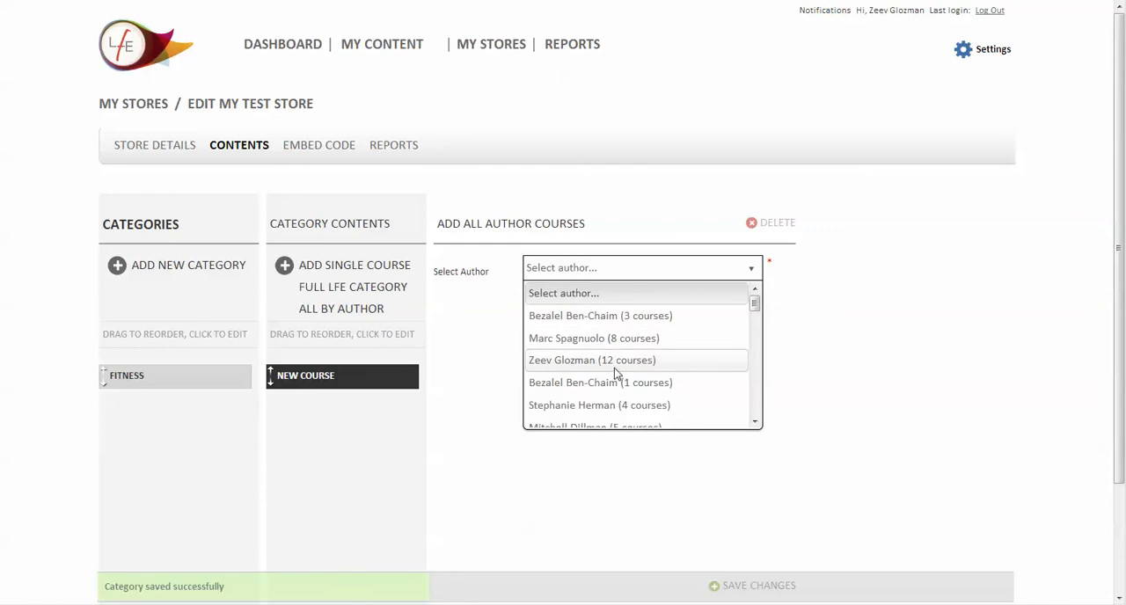
click(623, 406)
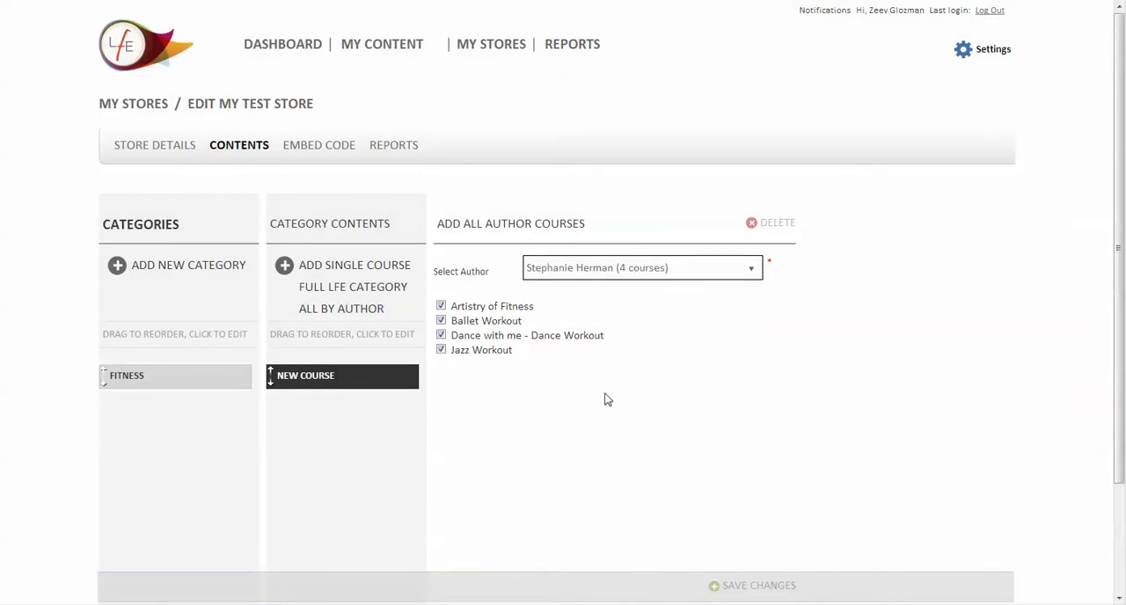
click(758, 587)
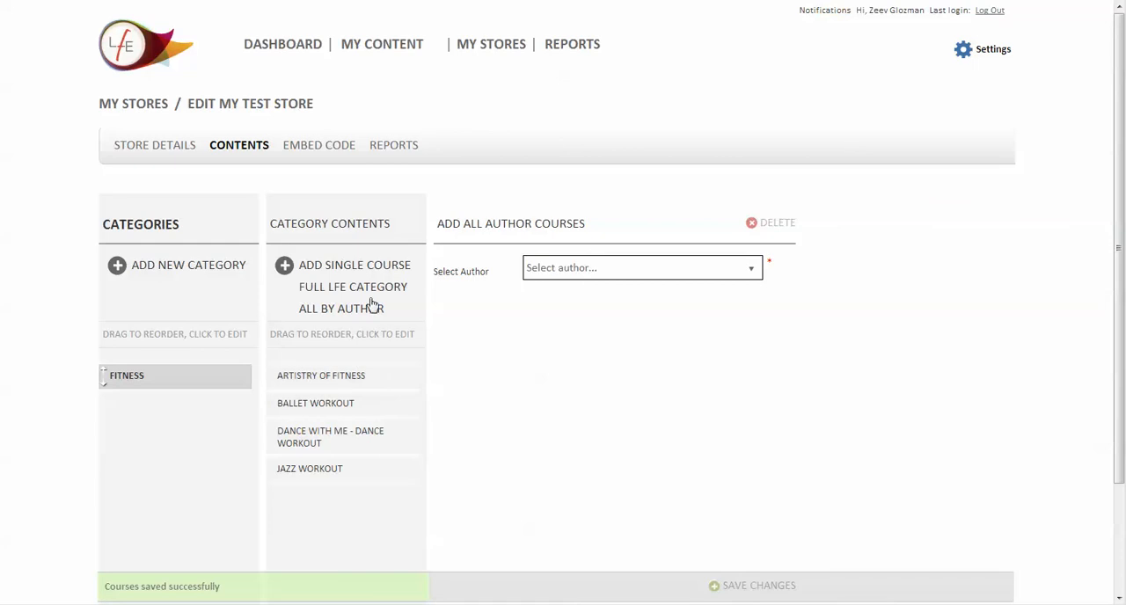
Add all courses by the author of Belly Beautiful - Part I, Belly Beautiful - Part II and Power4Pink Workout to the Fitness category and save
click(613, 271)
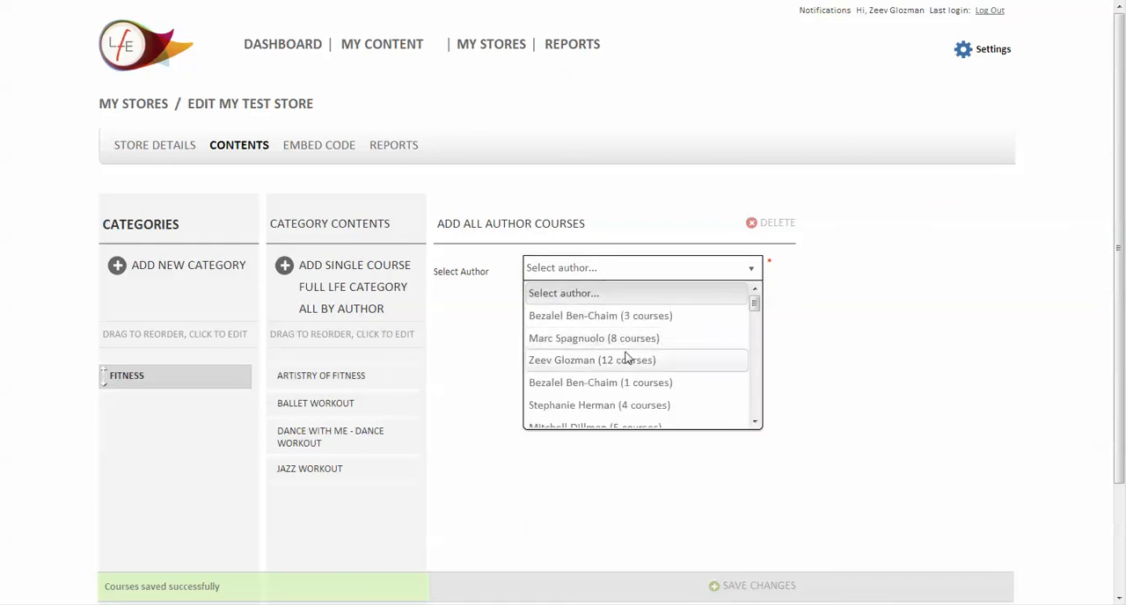
scroll(625, 357, down, 3)
click(623, 304)
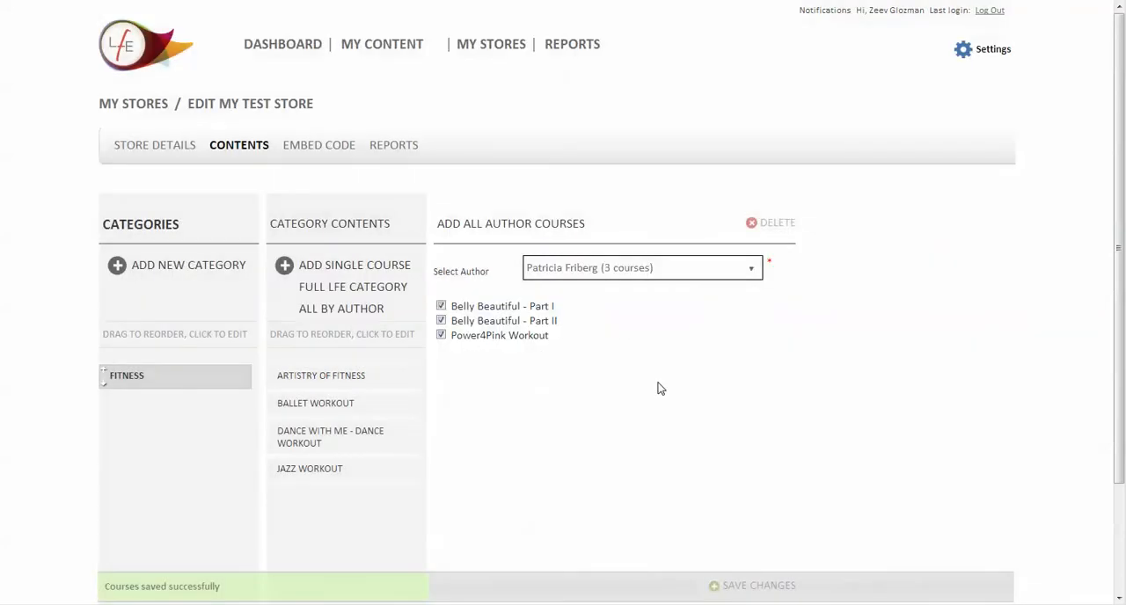
click(746, 586)
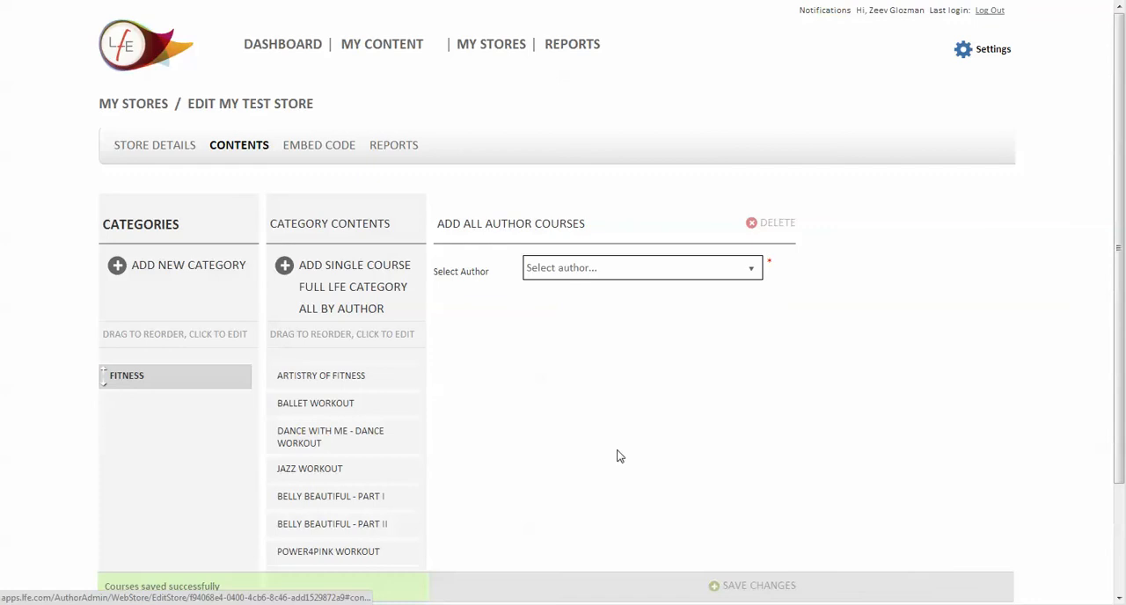
scroll(519, 371, down, 2)
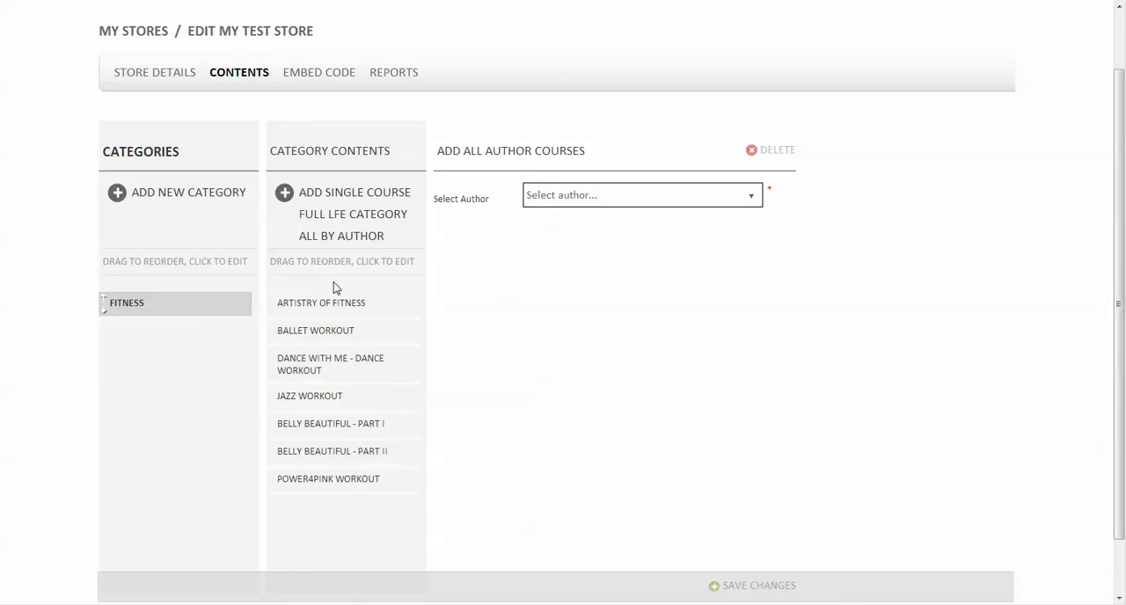
click(373, 234)
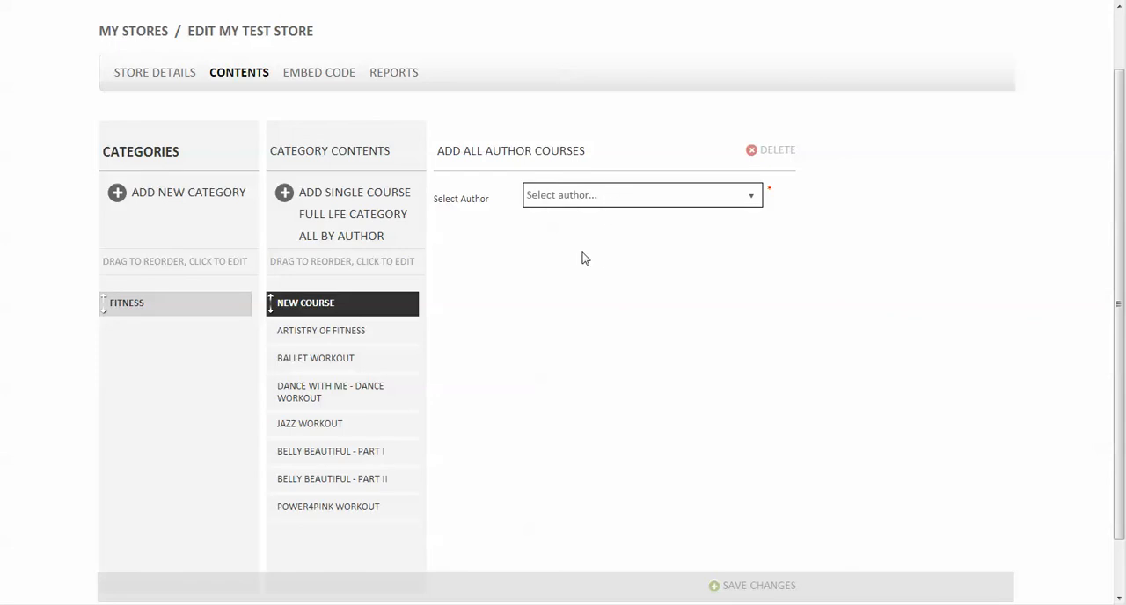
Set the iframe size in the store's embed code settings to 900 wide by 700 high
click(322, 74)
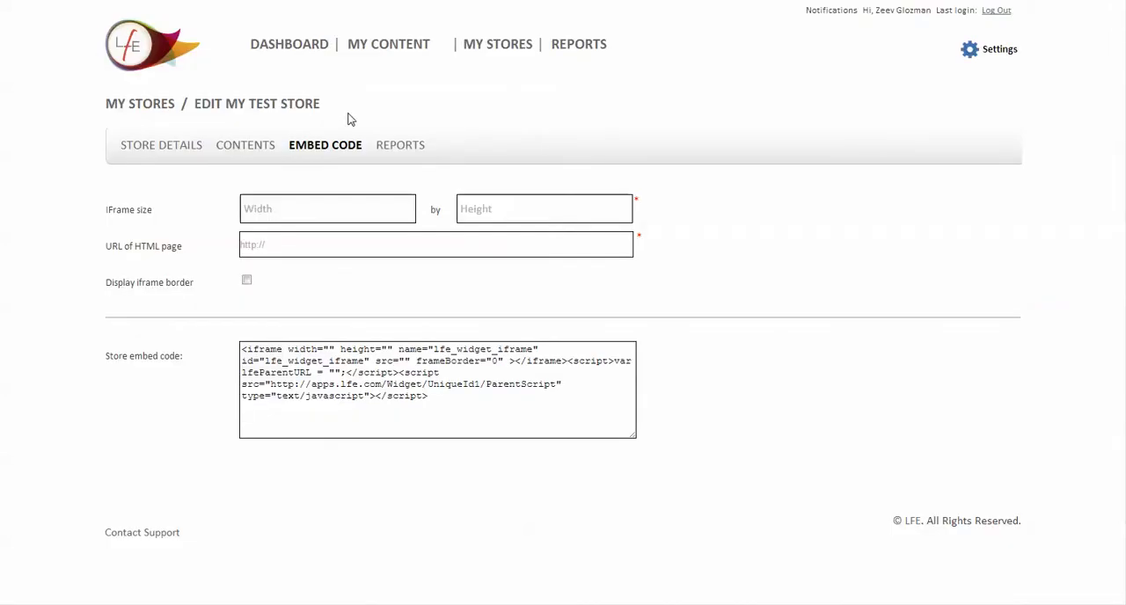
click(361, 210)
text(900)
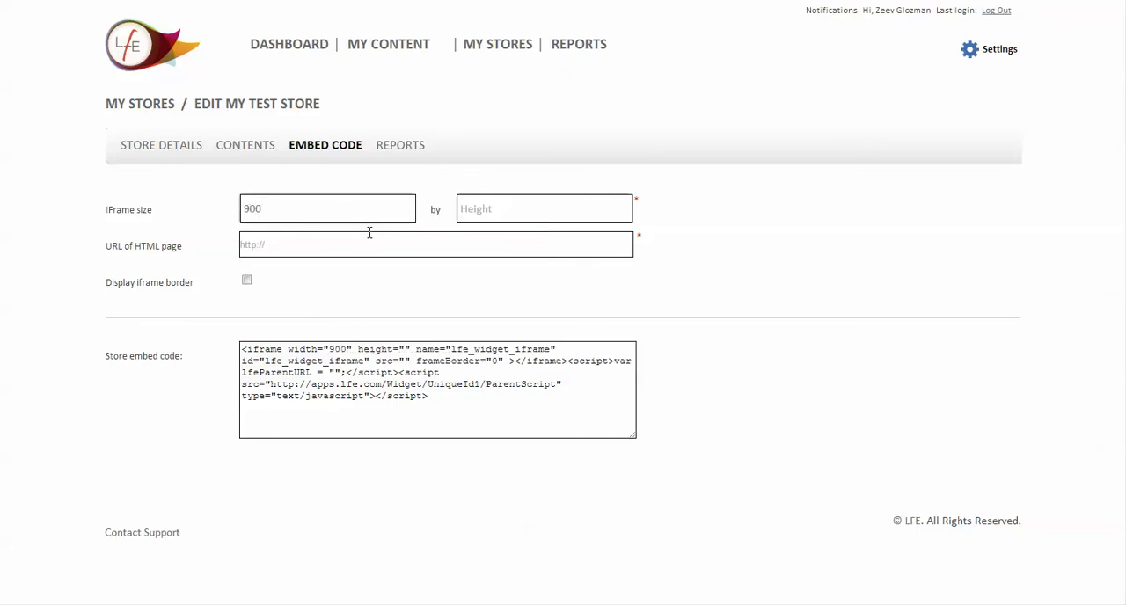
key(Tab)
text(700)
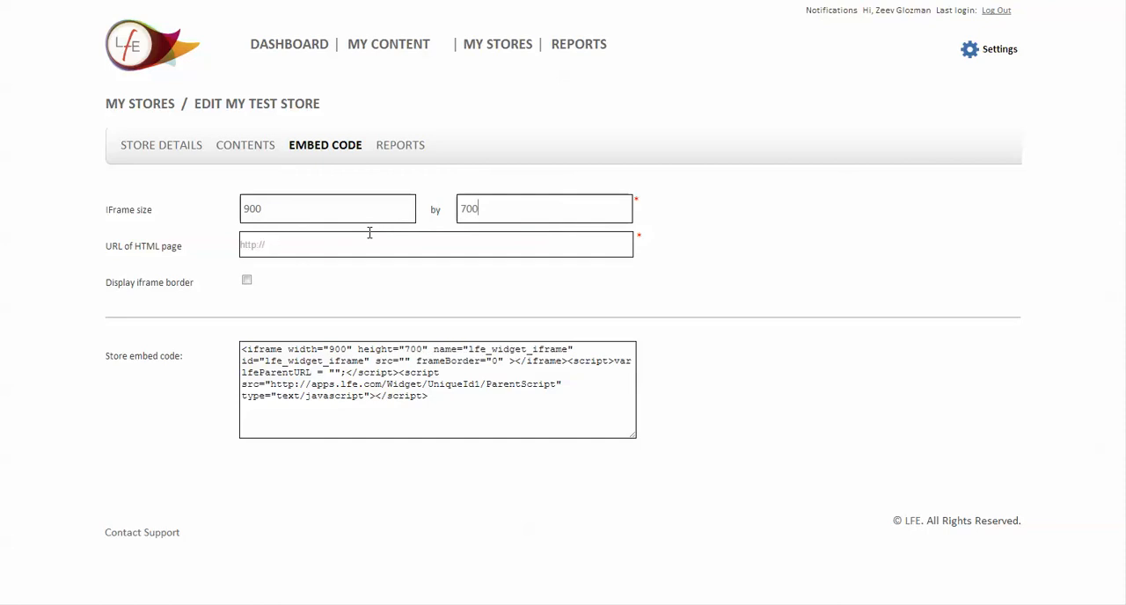
Set the URL of the HTML page to "htttp://authors.lfe.com/test1234" and enable display of the iframe border
key(Tab)
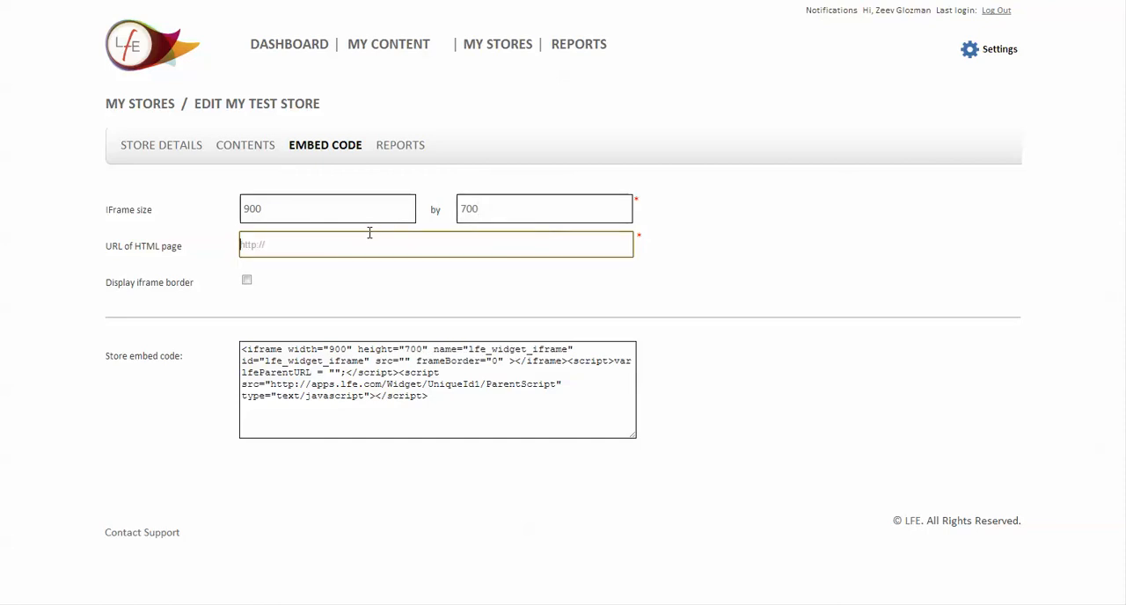
text(htttp://w)
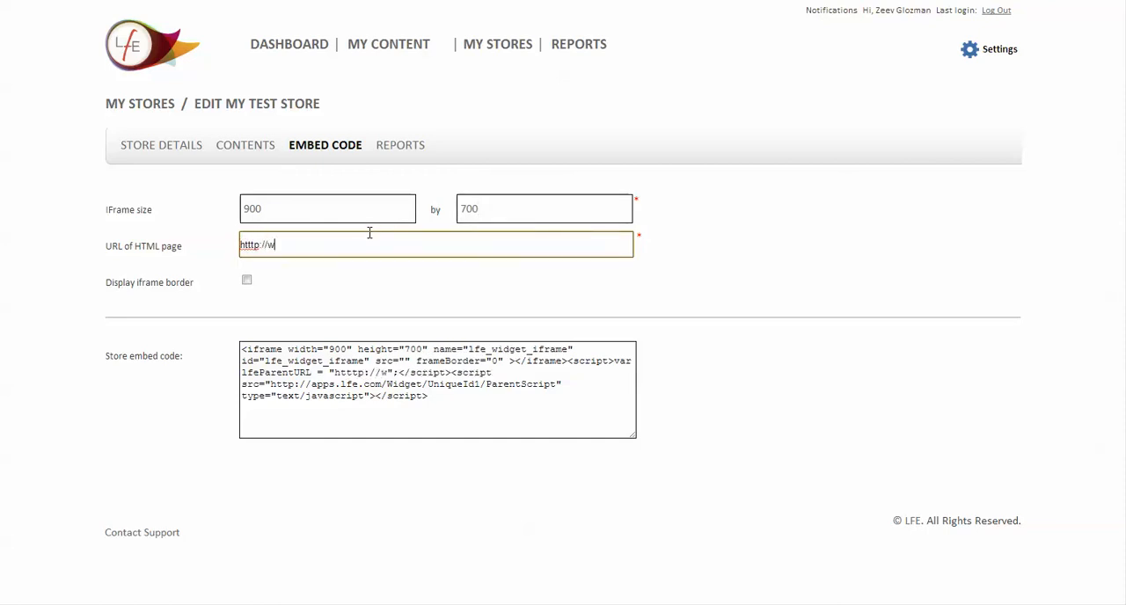
key(BackSpace)
text(authors,)
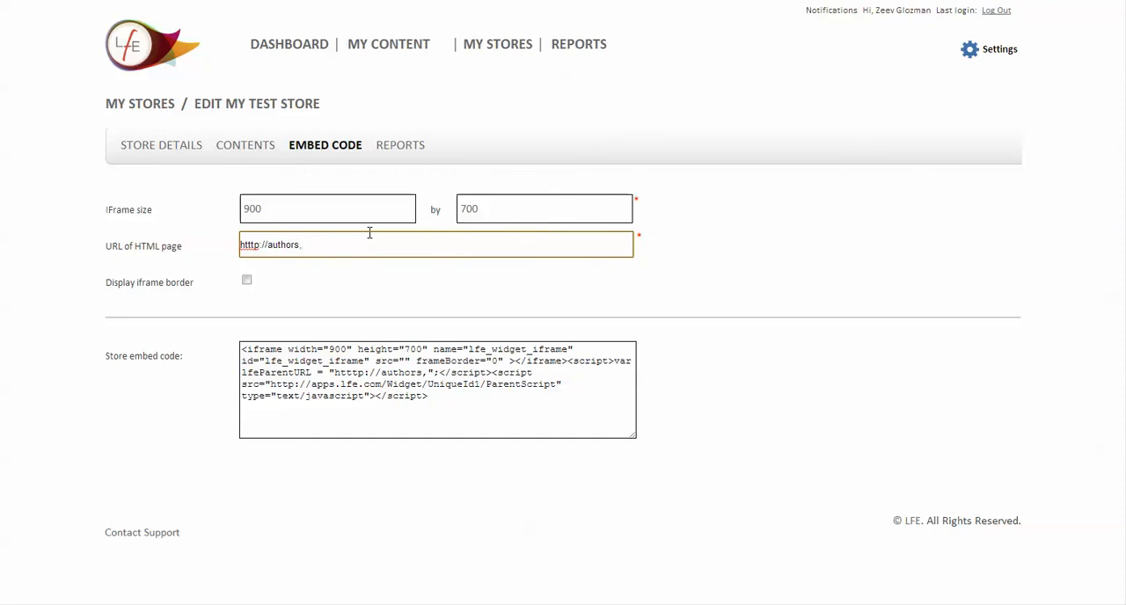
key(BackSpace)
text(.lfe.com/)
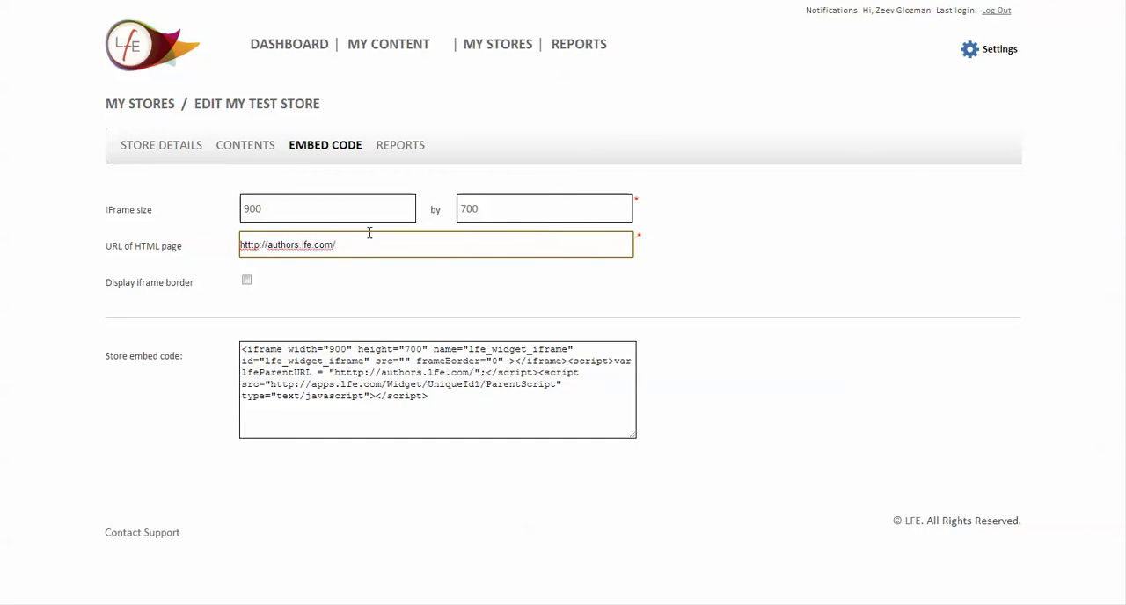
text(test)
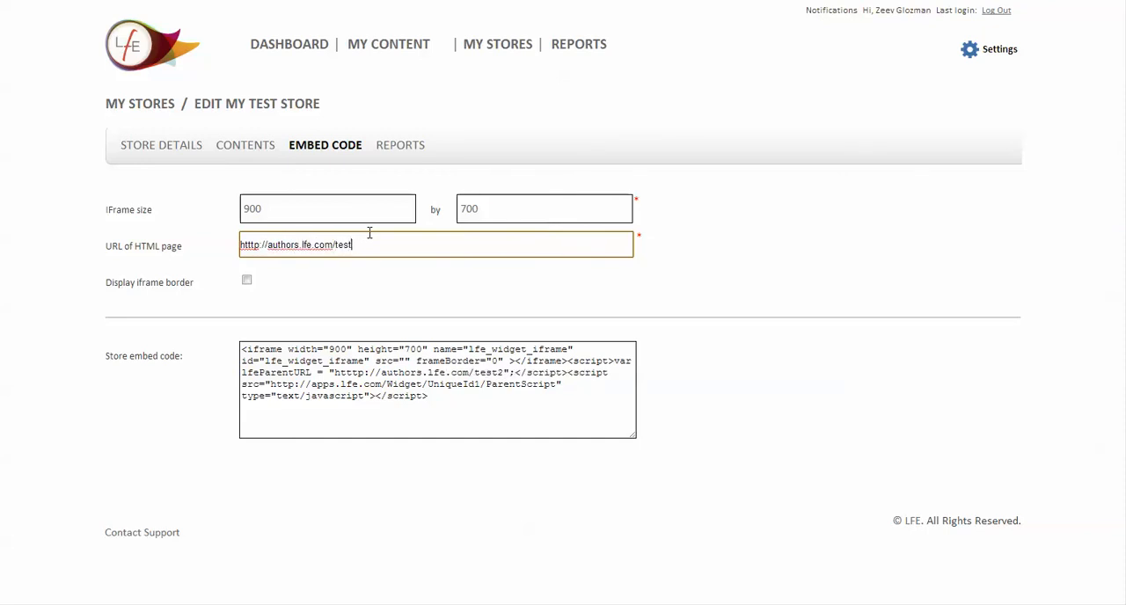
text(1234)
click(246, 279)
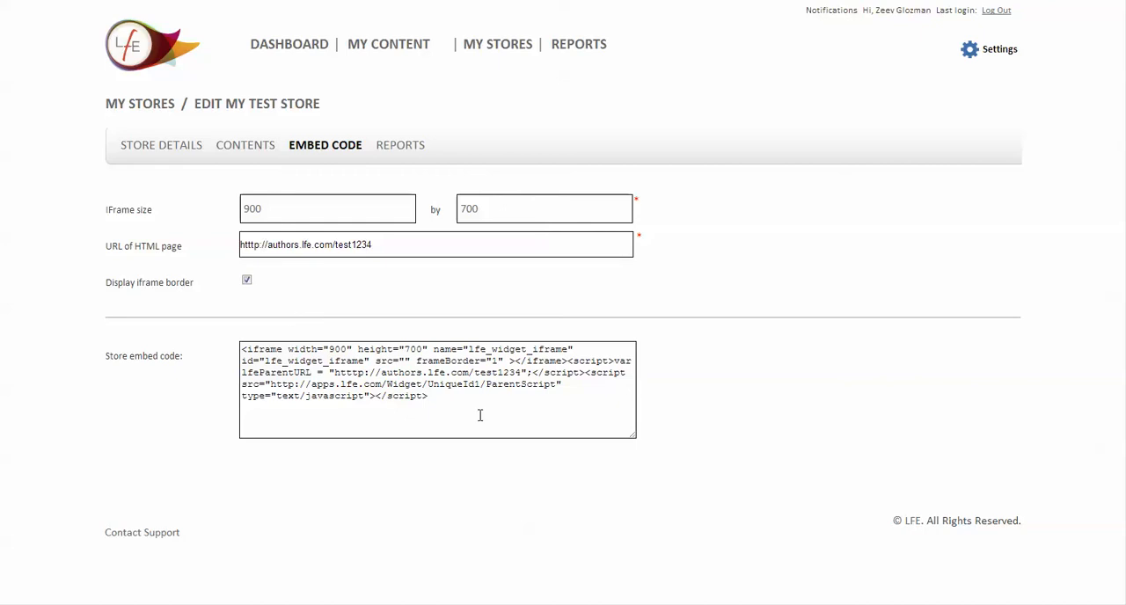
Copy the entire store embed code and start a new page in the WordPress admin
drag(479, 415, 182, 341)
key(ctrl+c)
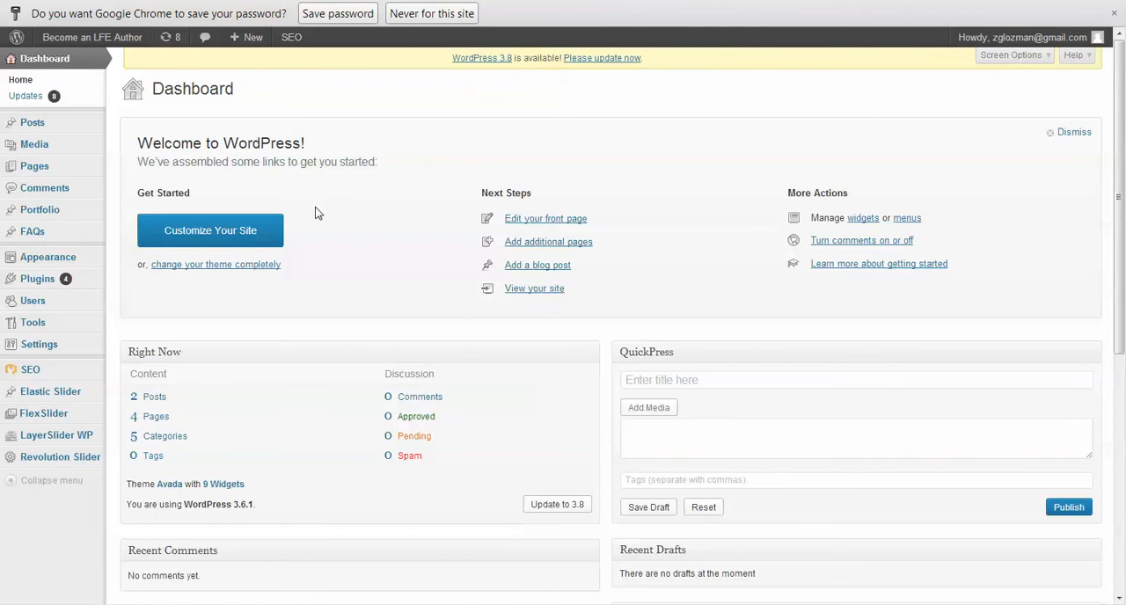
click(241, 234)
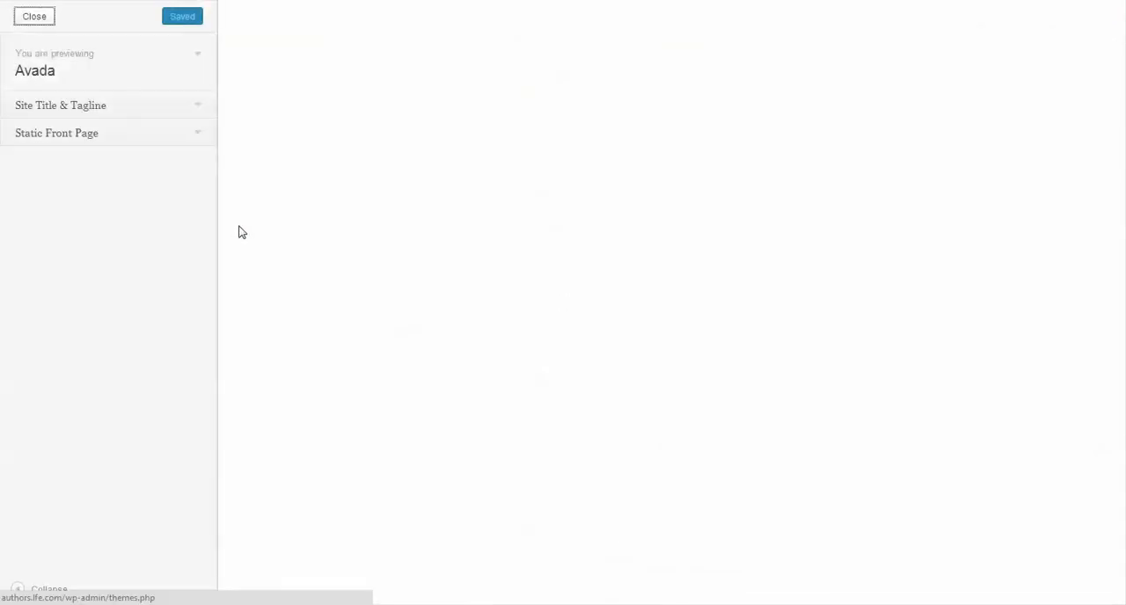
click(38, 19)
mouse_move(39, 94)
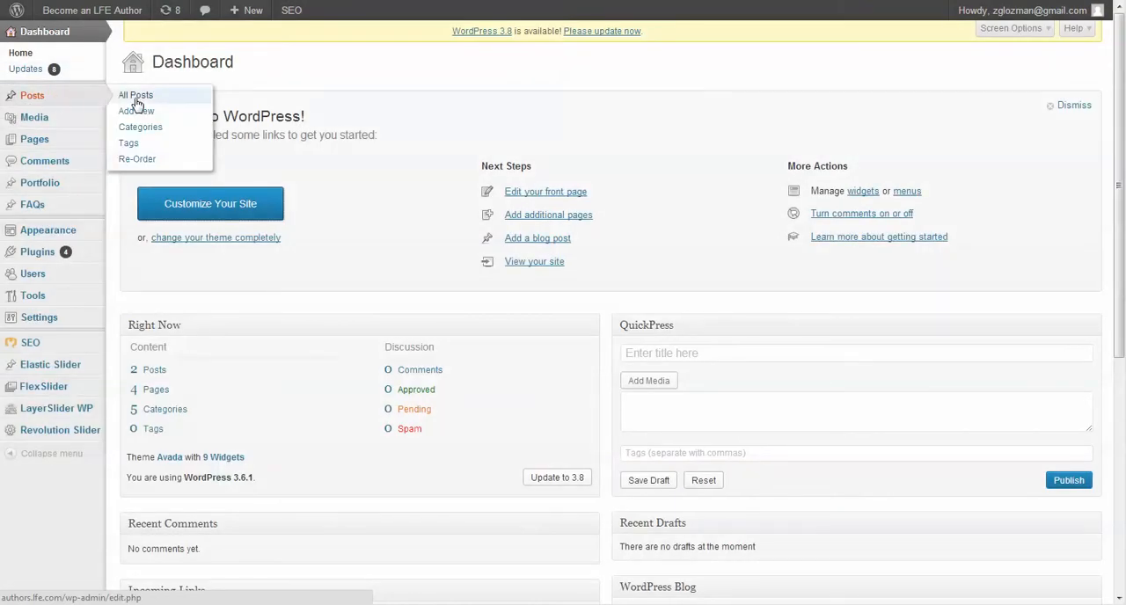
mouse_move(56, 142)
click(146, 156)
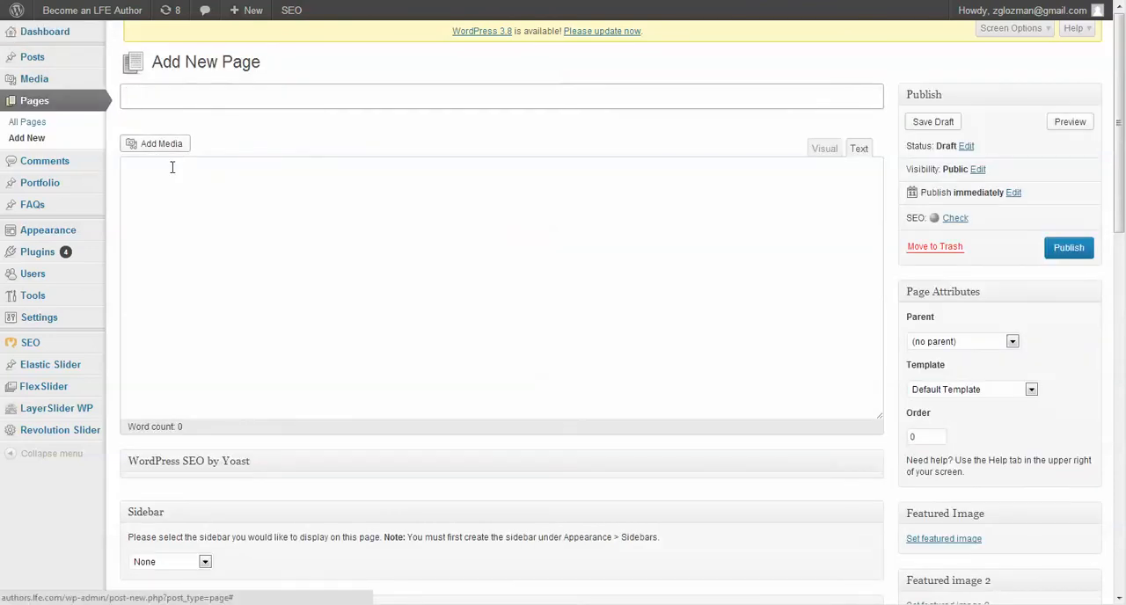
Paste the store embed code into the new page's body in text mode
click(829, 151)
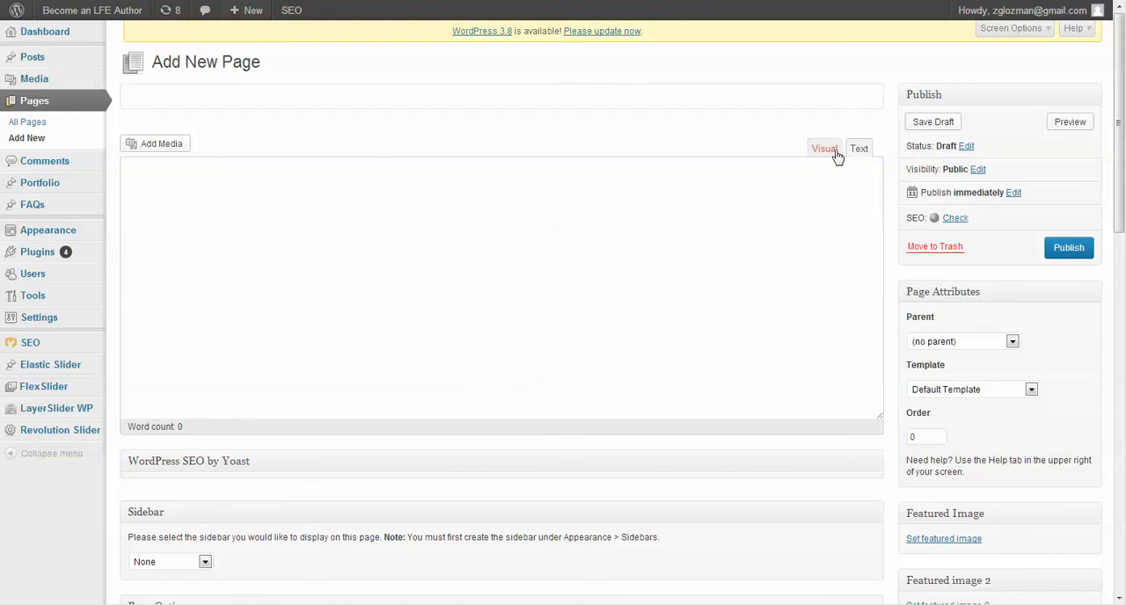
click(561, 225)
key(ctrl+v)
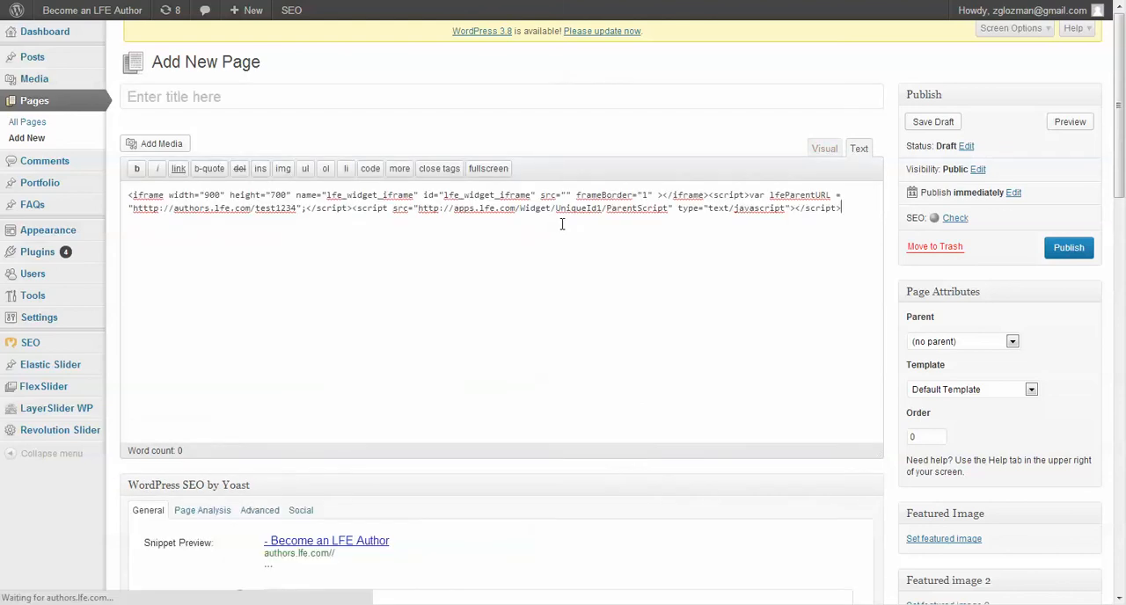
Title the new page "test1234", copying the name from the page address in the embed code
click(298, 98)
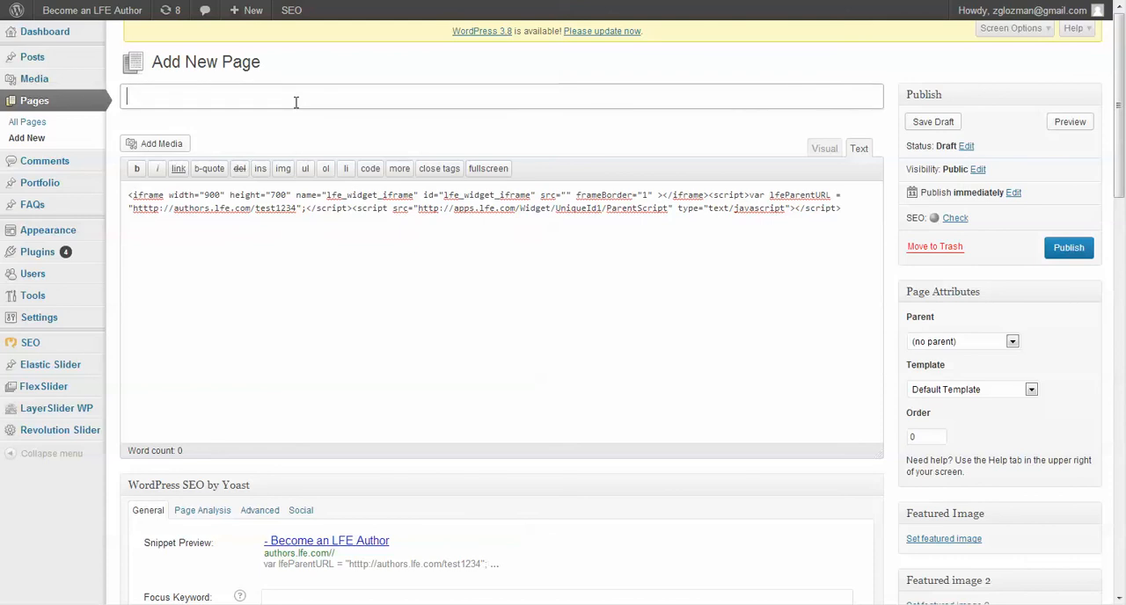
double_click(269, 209)
key(ctrl+c)
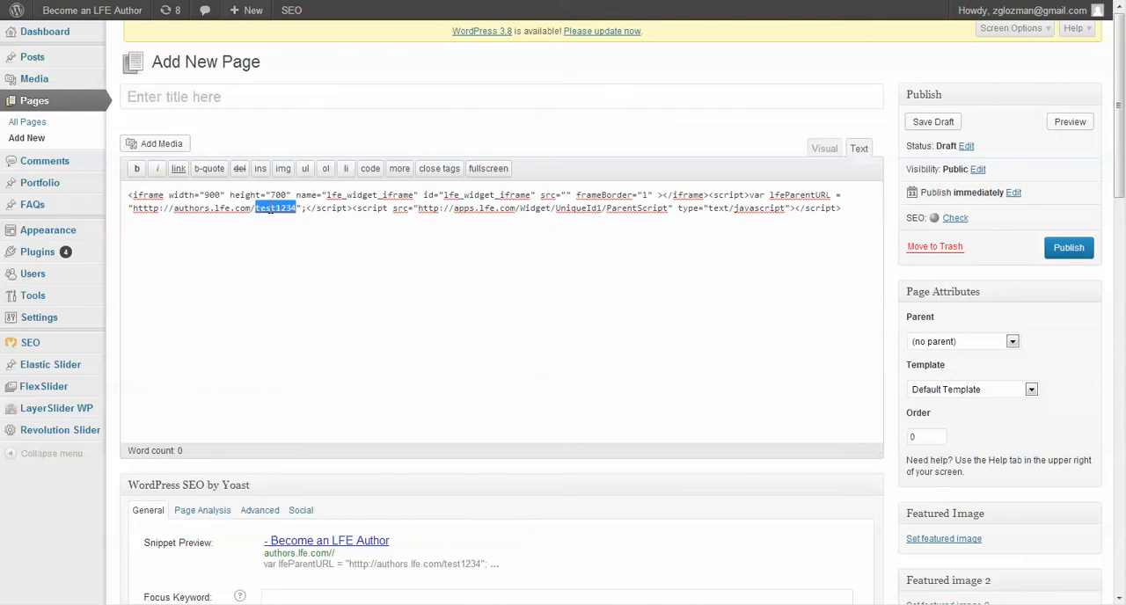
click(234, 91)
key(ctrl+v)
scroll(449, 254, down, 1)
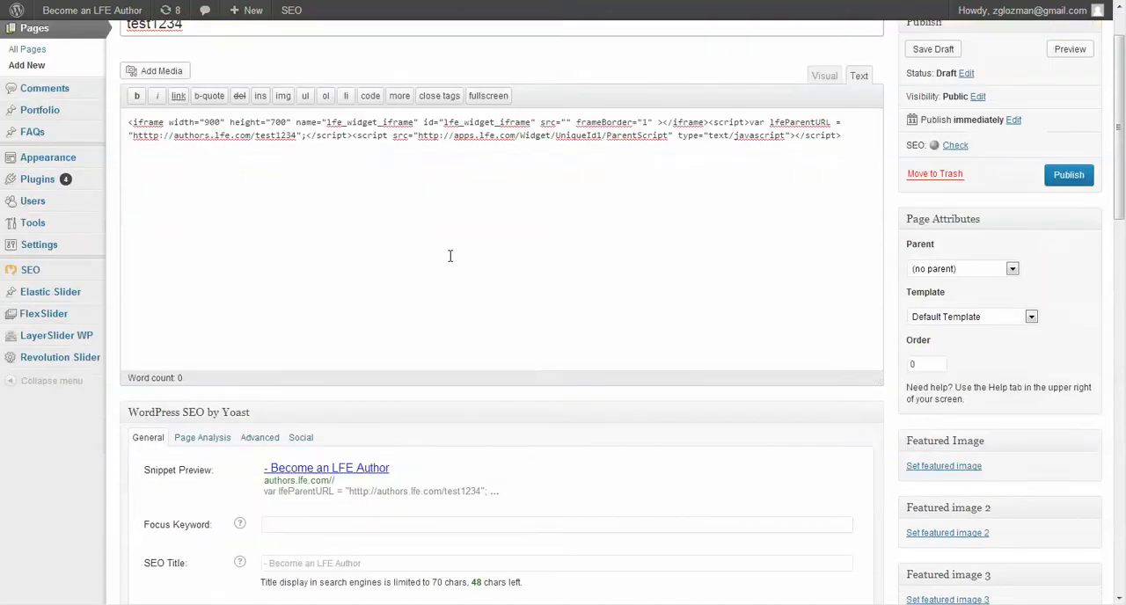
scroll(459, 249, up, 1)
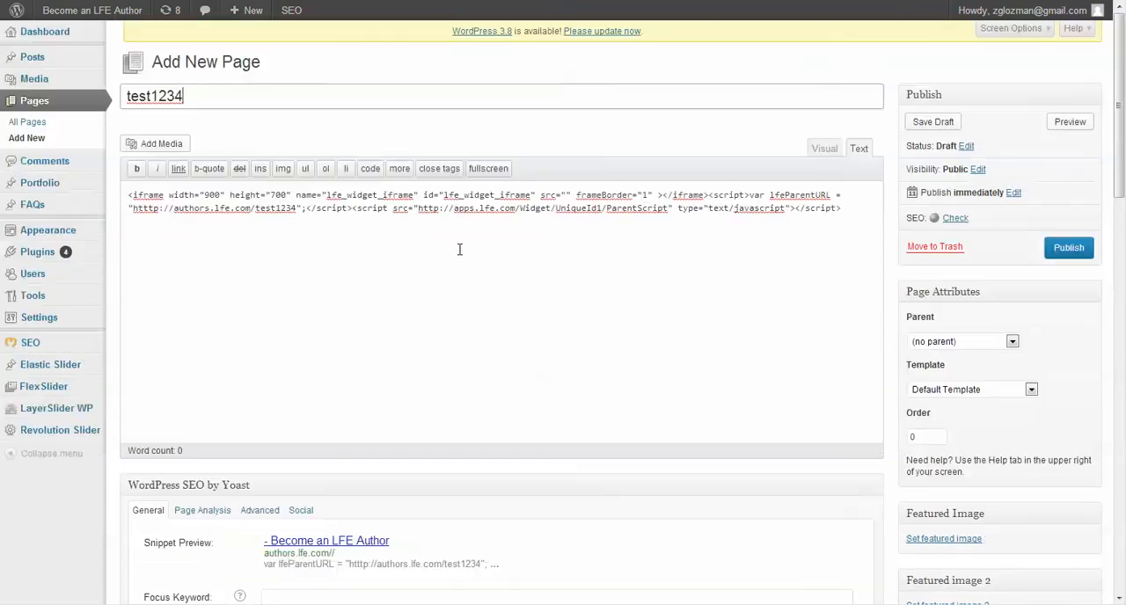
Save the test1234 page as a draft and publish it
click(934, 122)
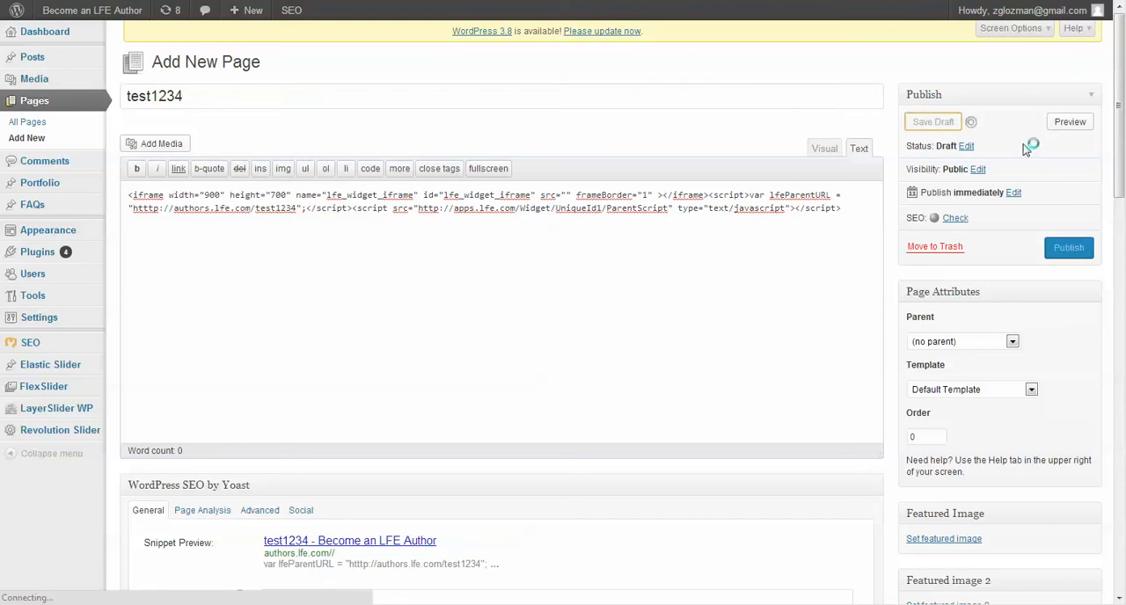
click(1069, 248)
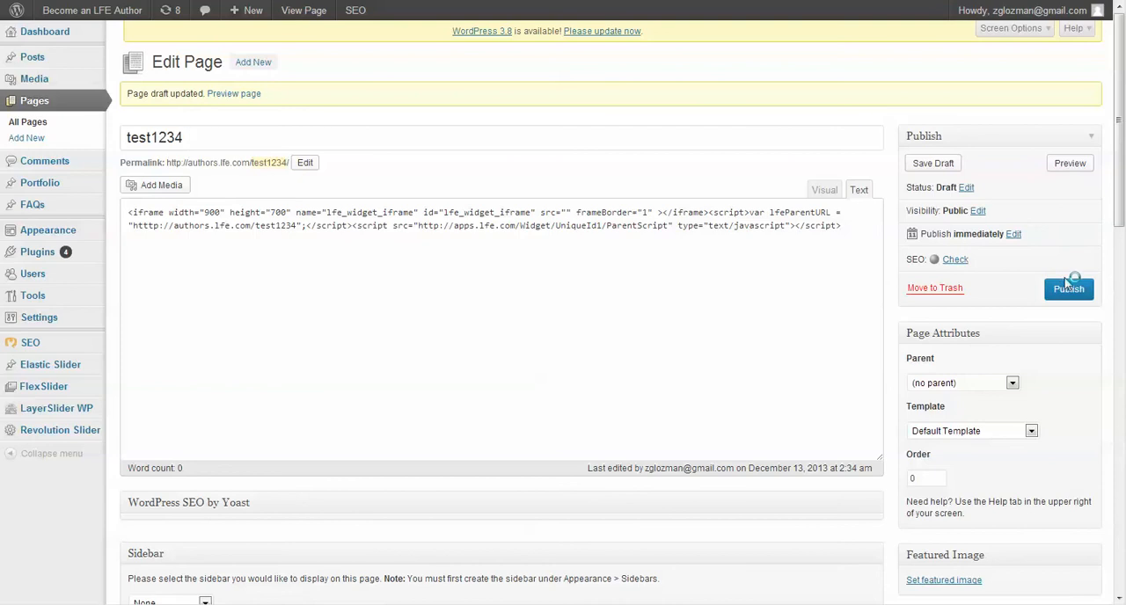
click(1068, 289)
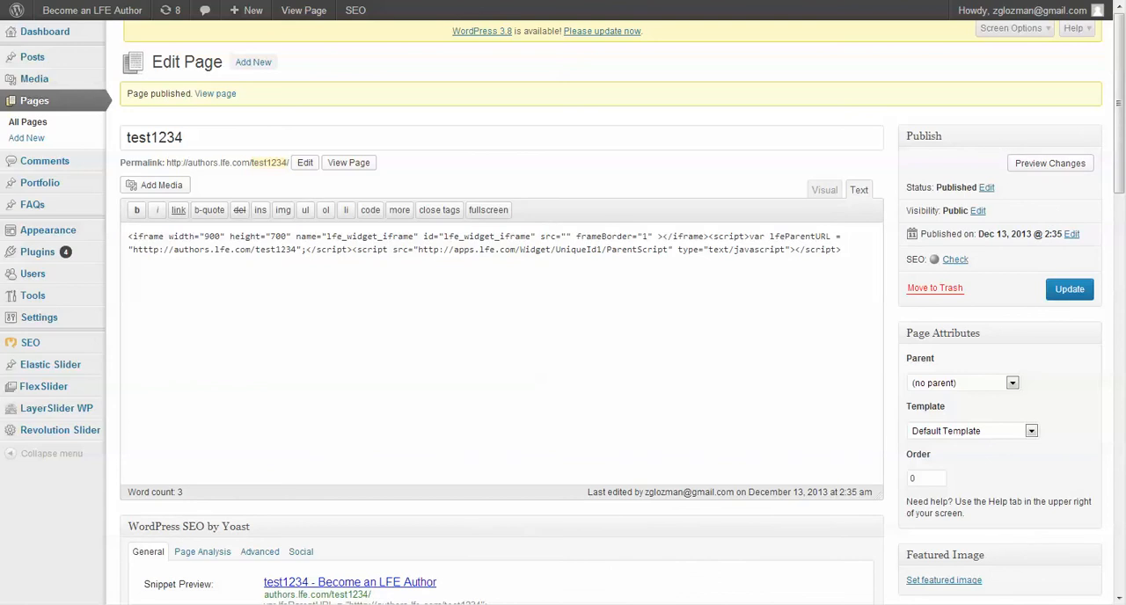
Open authors.lfe.com/test1234 in a new browser tab and examine how the embedded store fits the page
key(ctrl+t)
text(auth)
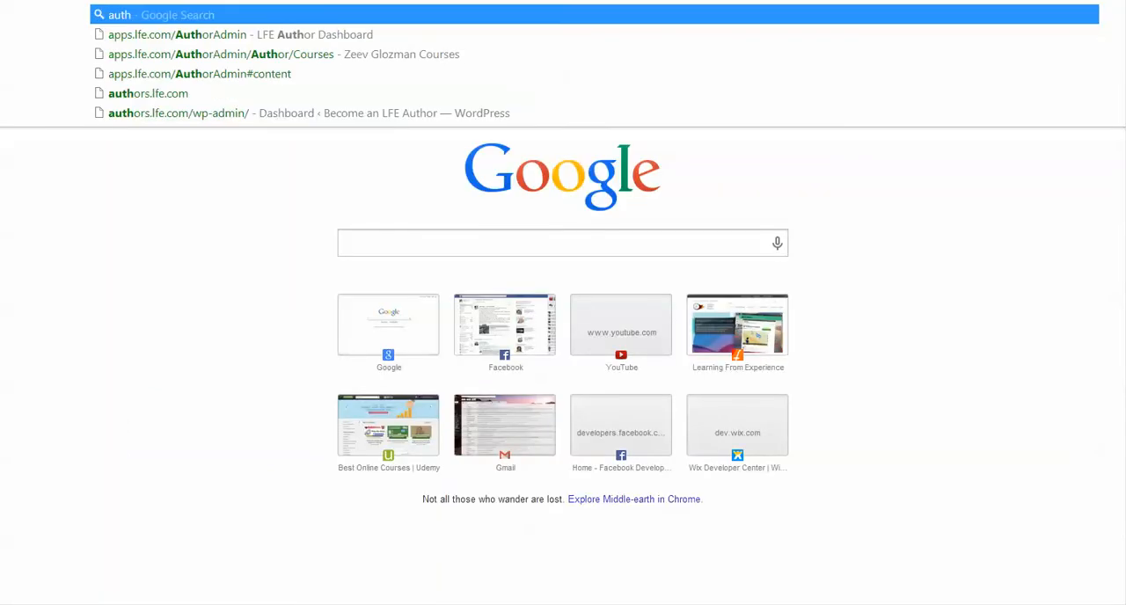
text(ors.lfe.com.)
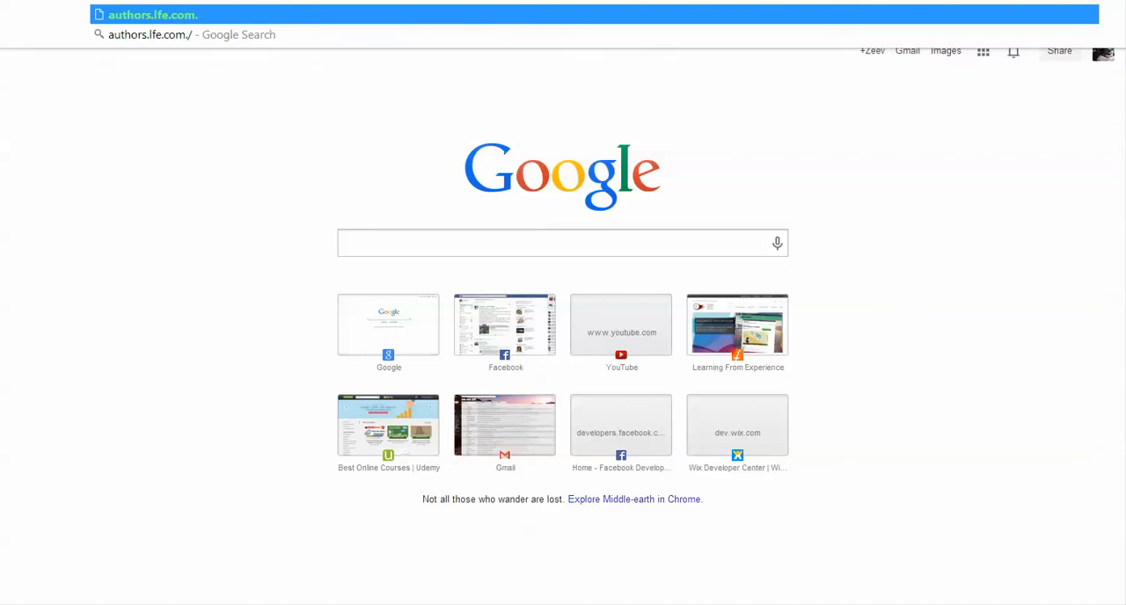
key(BackSpace)
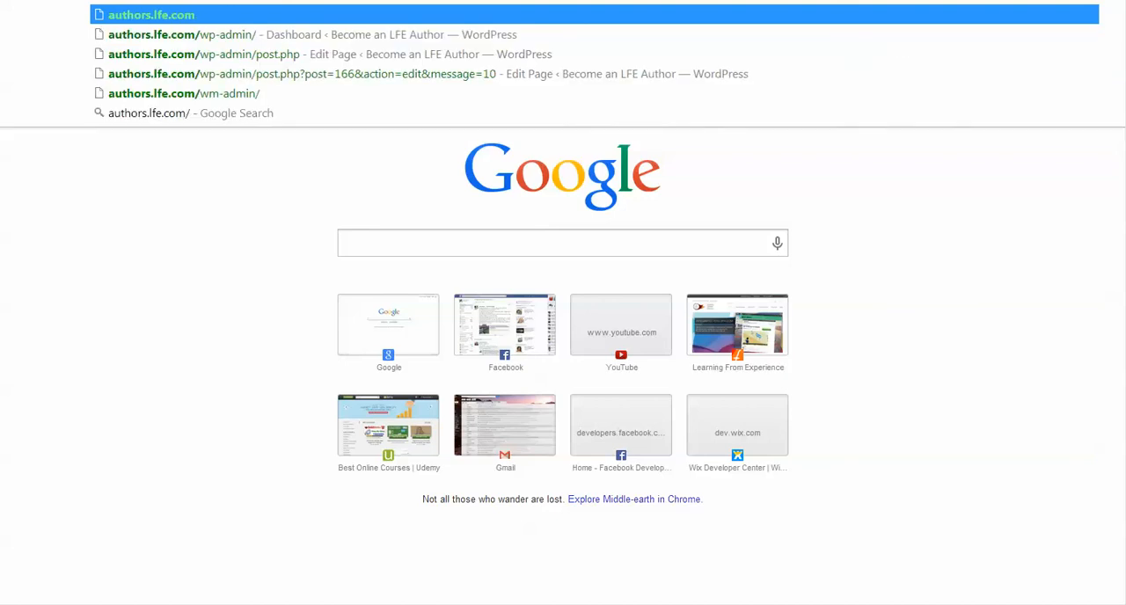
text(/test1234)
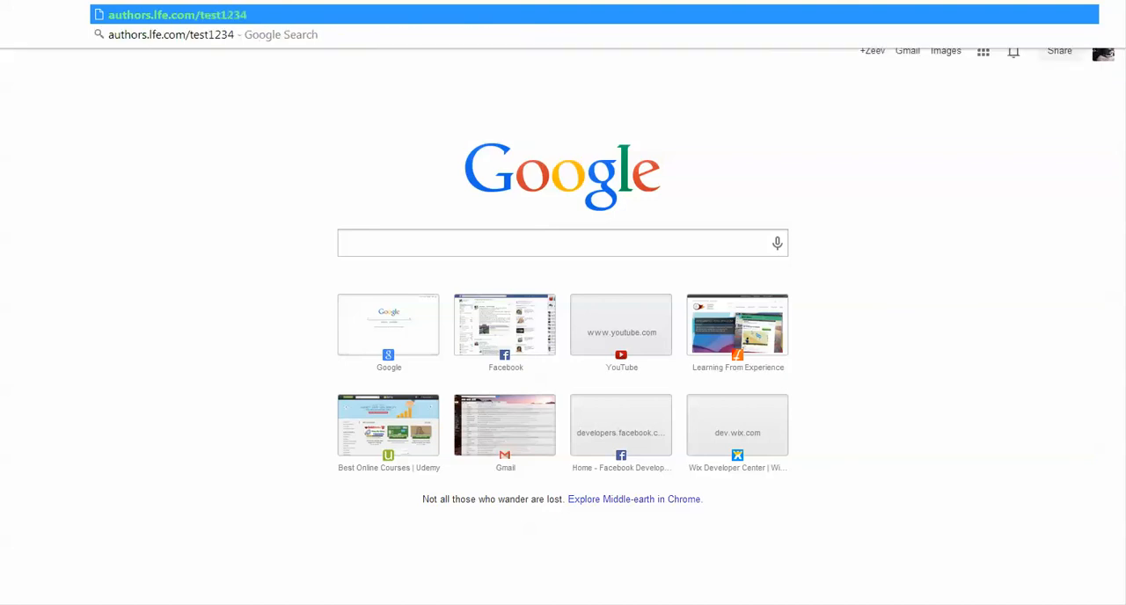
key(Return)
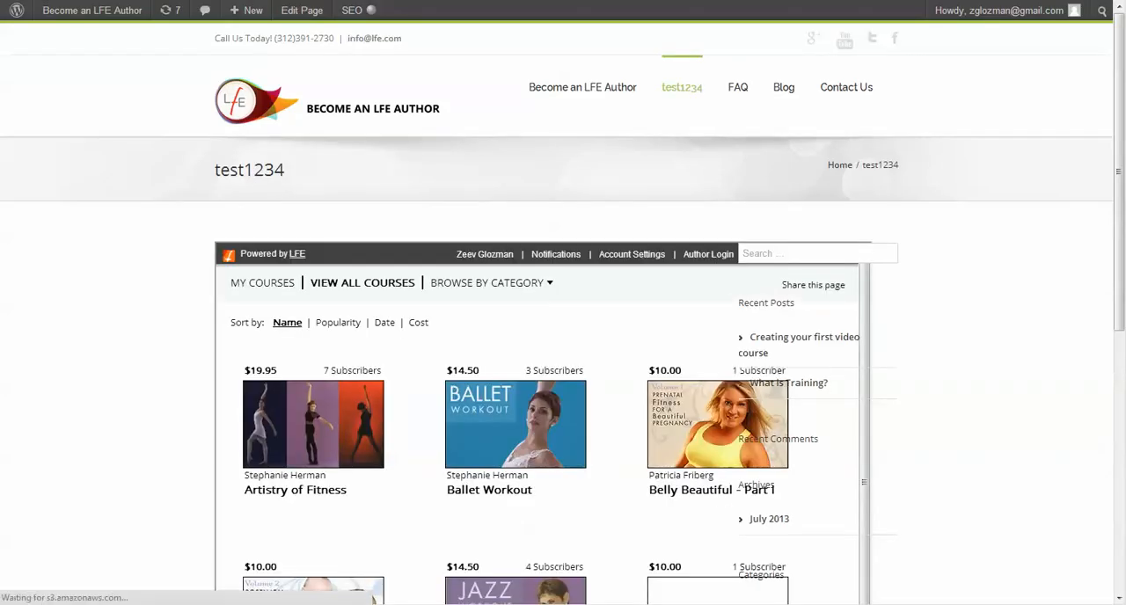
scroll(718, 145, down, 2)
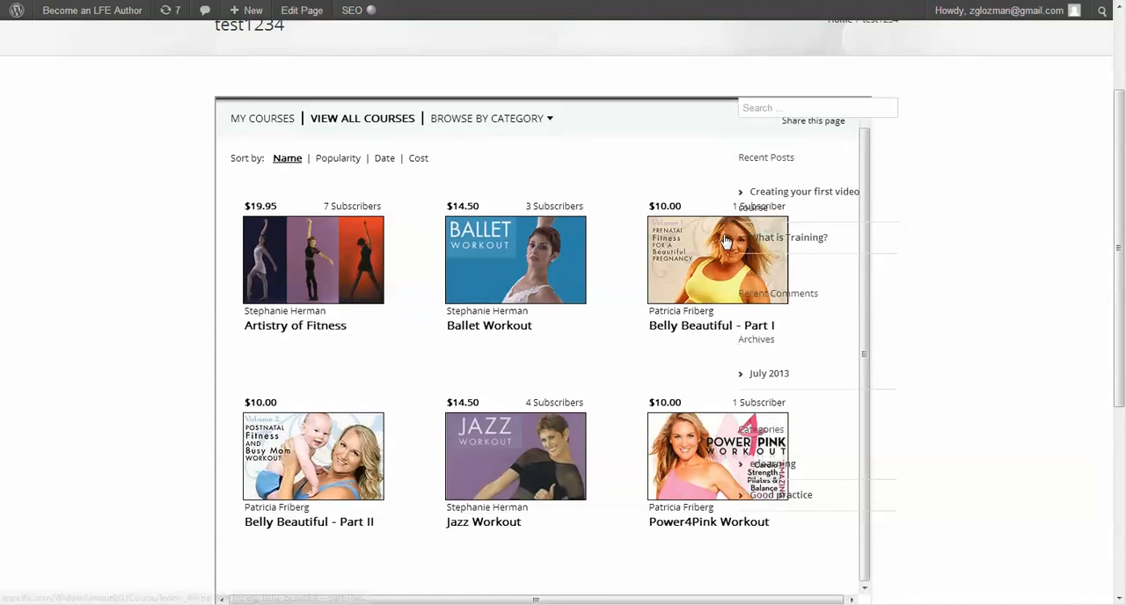
scroll(722, 238, down, 3)
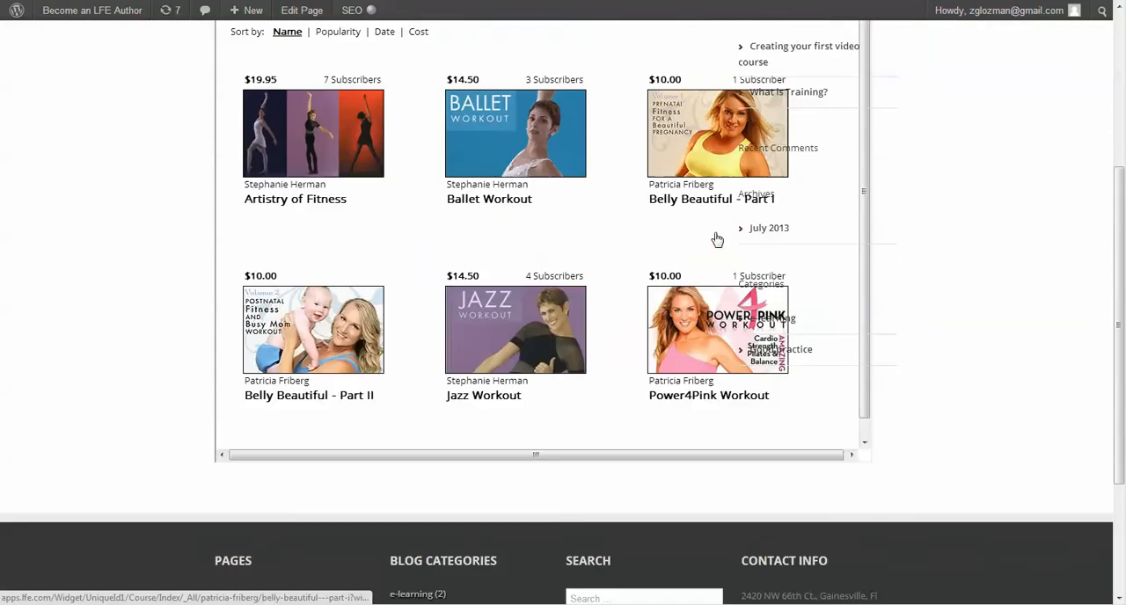
scroll(719, 237, up, 4)
Set the iframe width in the test1234 page's embed code to 700 and update the page
key(ctrl+shift+Tab)
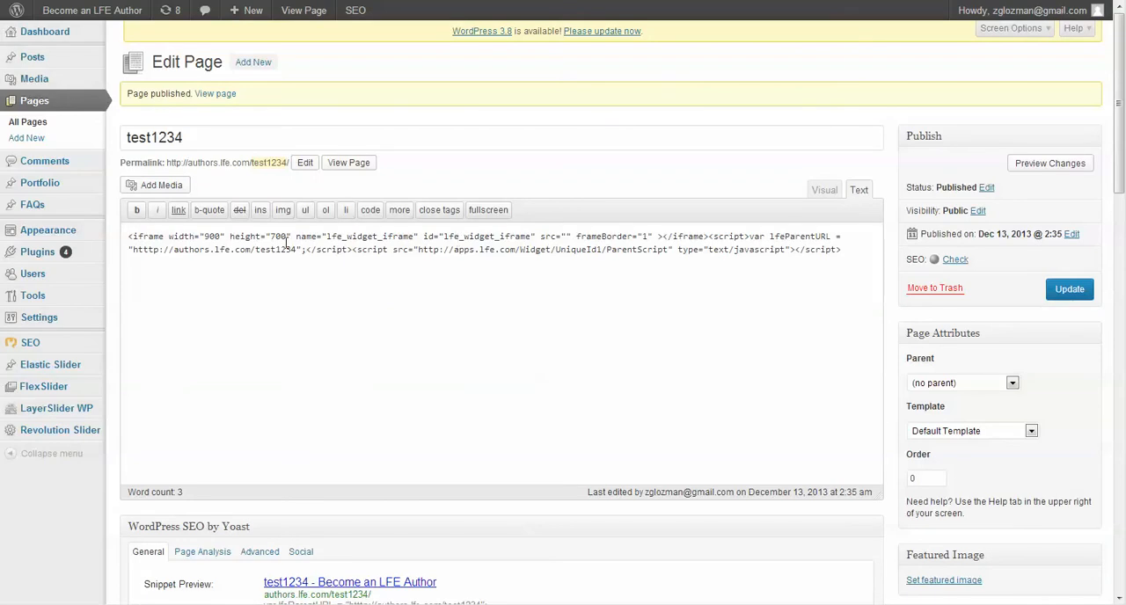
drag(205, 236, 211, 238)
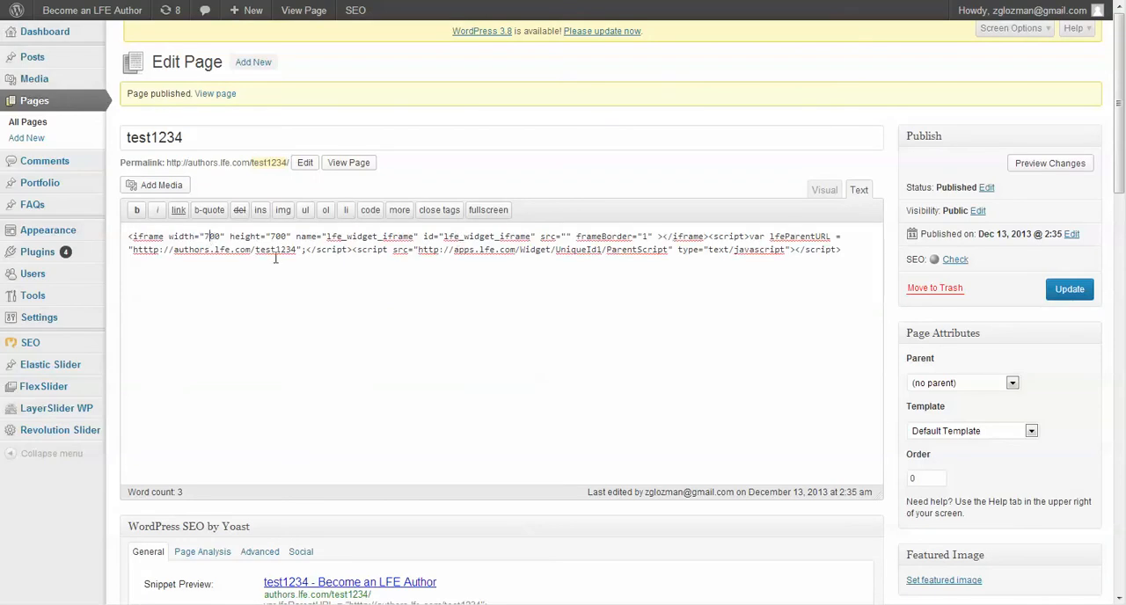
click(1069, 290)
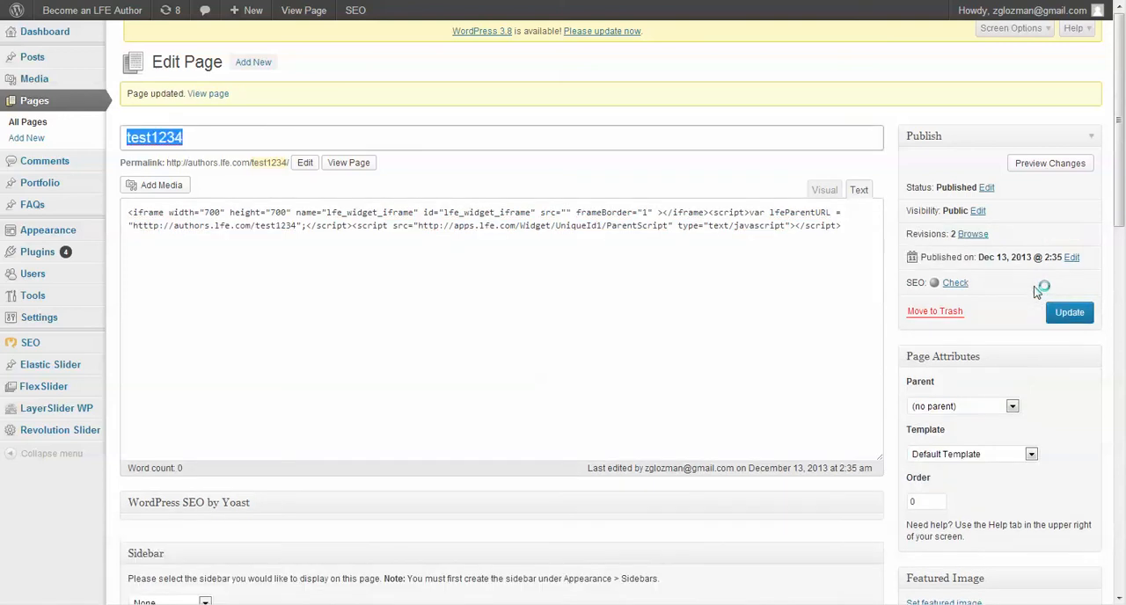
Reload the published test1234 page and examine the embedded store's layout and its course list
key(ctrl+Tab)
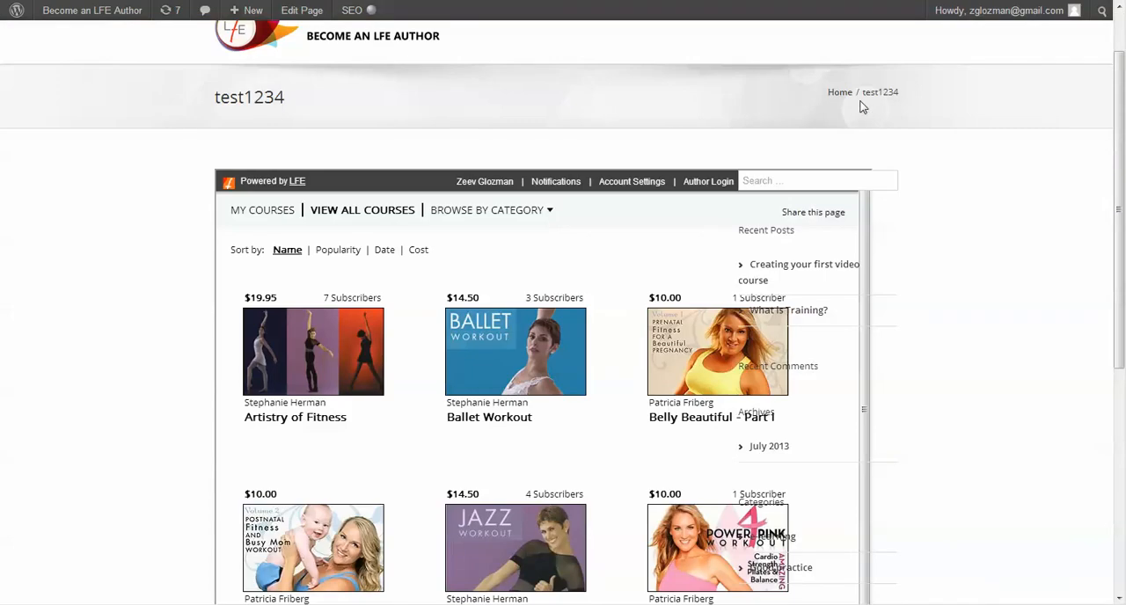
key(F5)
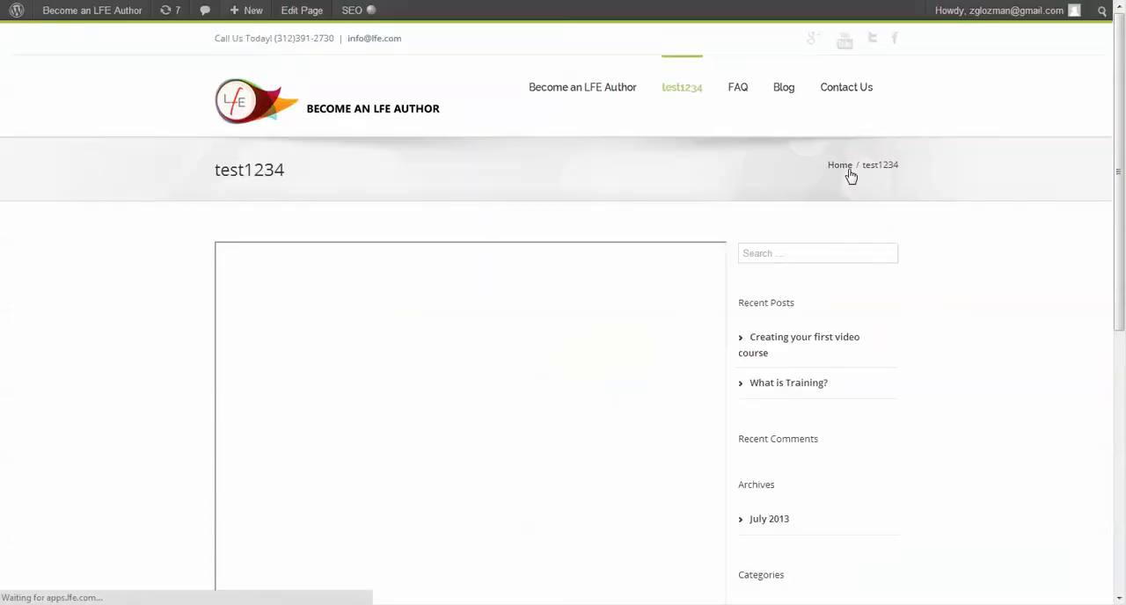
scroll(735, 282, down, 1)
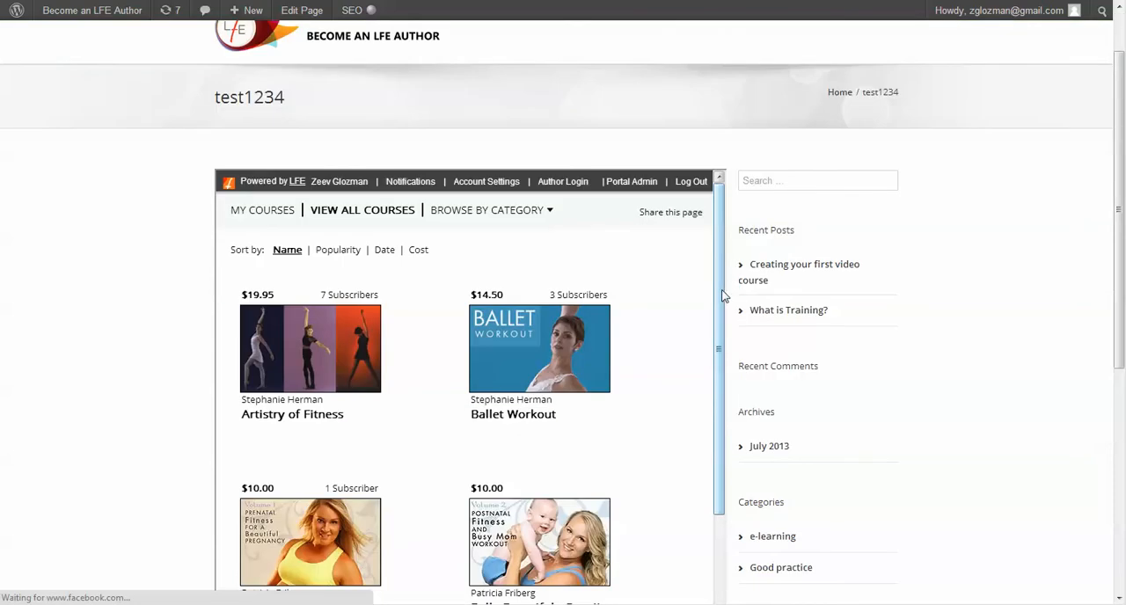
drag(718, 300, 711, 482)
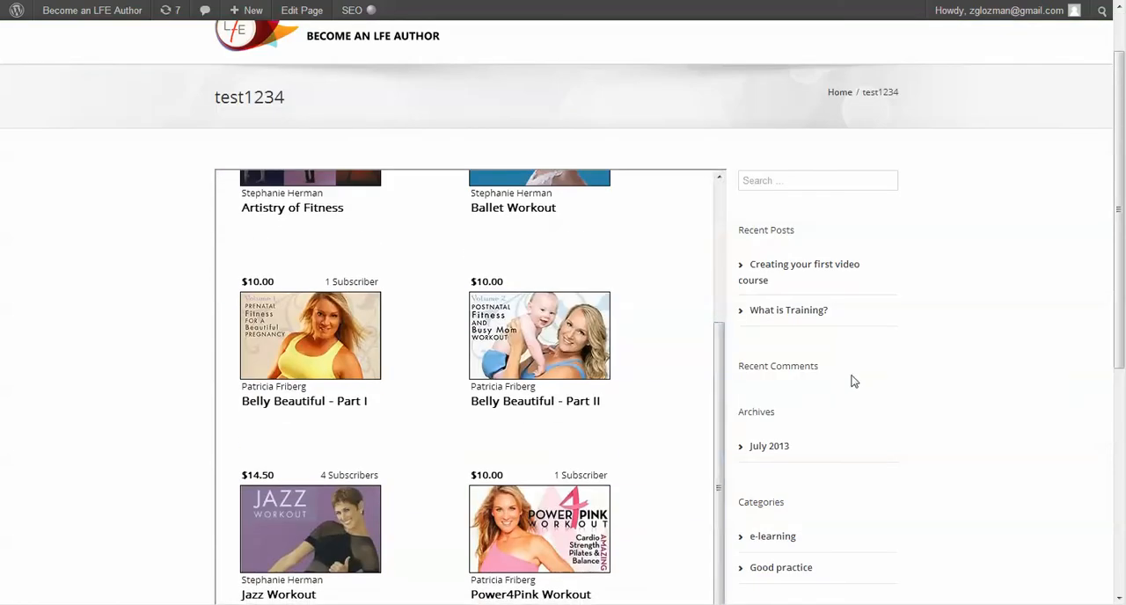
scroll(864, 374, down, 1)
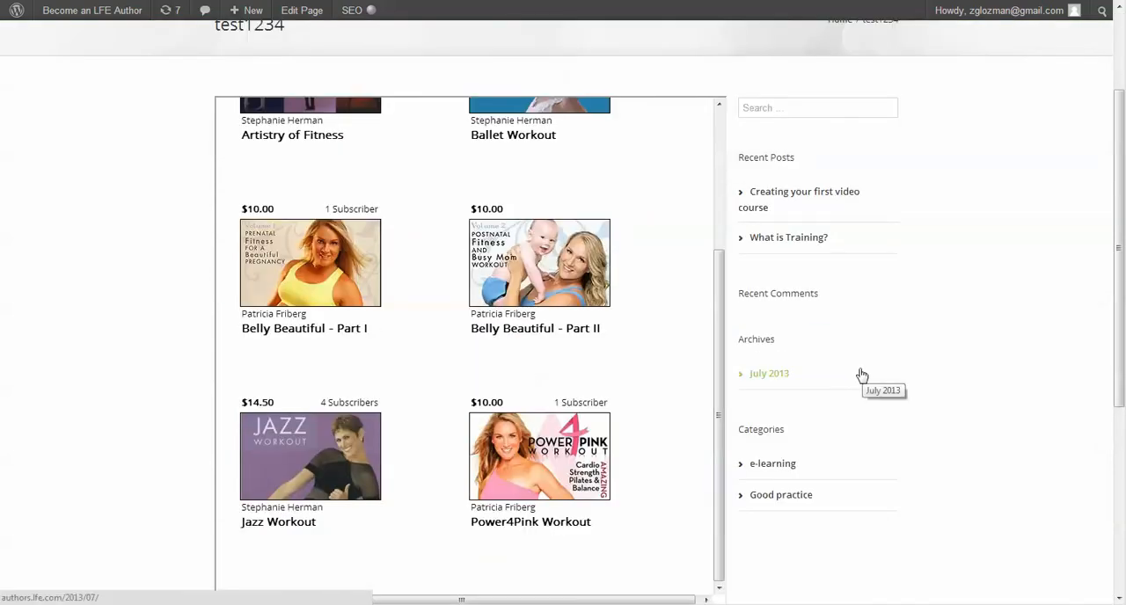
scroll(865, 374, up, 2)
scroll(717, 299, up, 5)
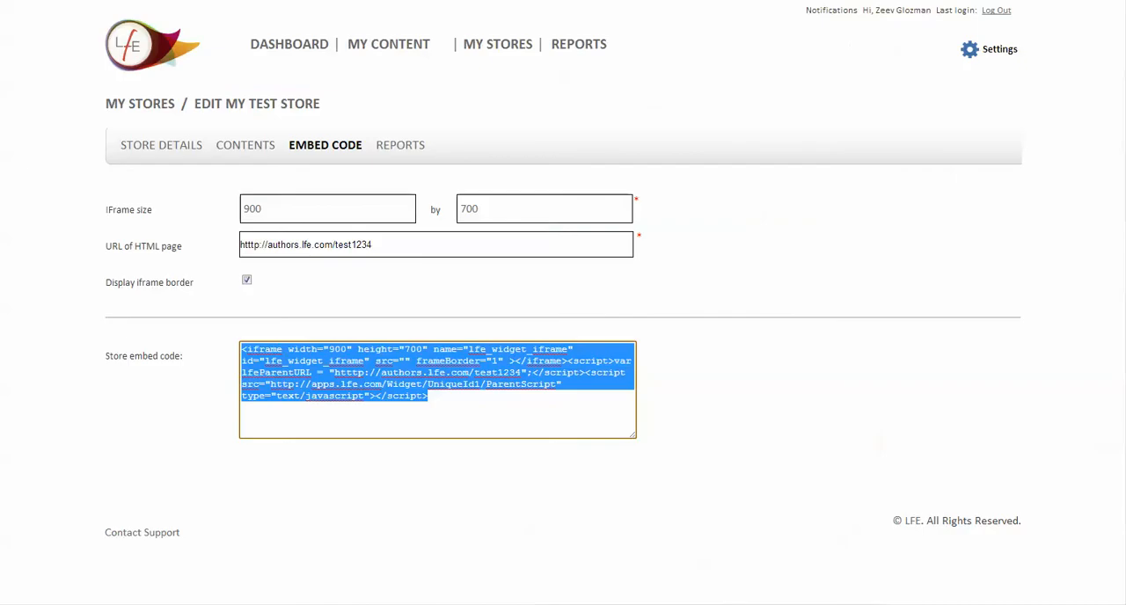
Return to the LFE author admin to view the test store's reports and the Subscribers Report
click(400, 149)
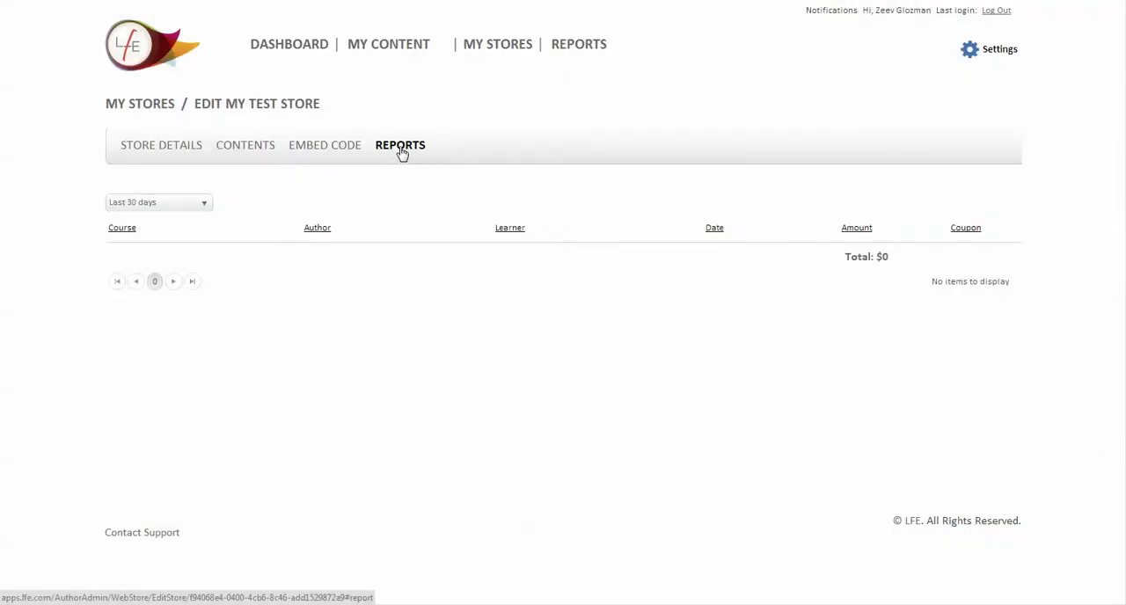
click(486, 47)
mouse_move(554, 46)
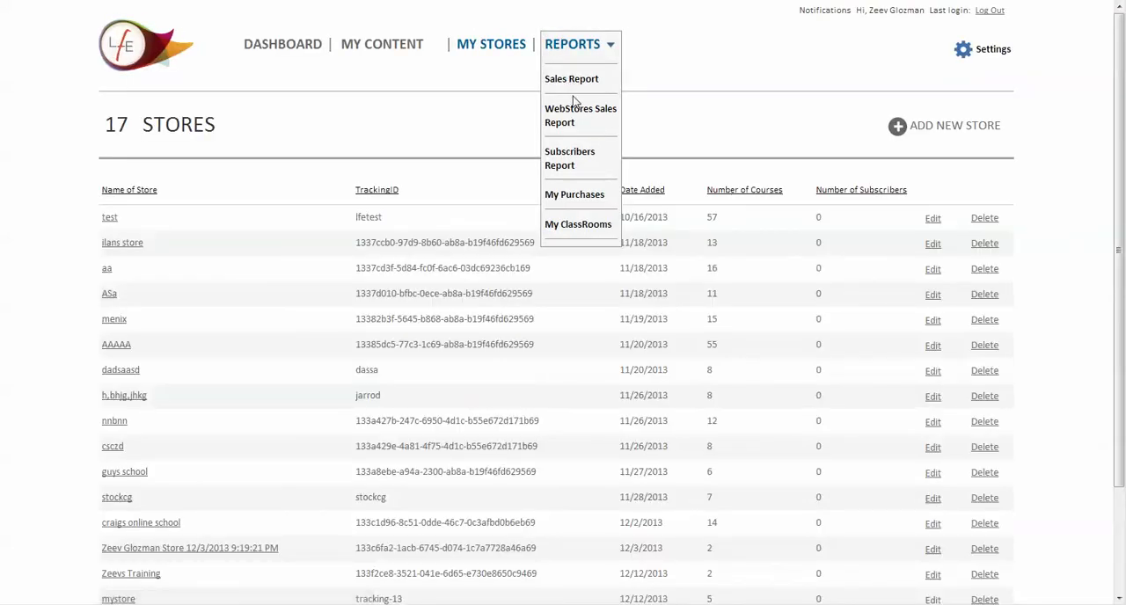
click(573, 162)
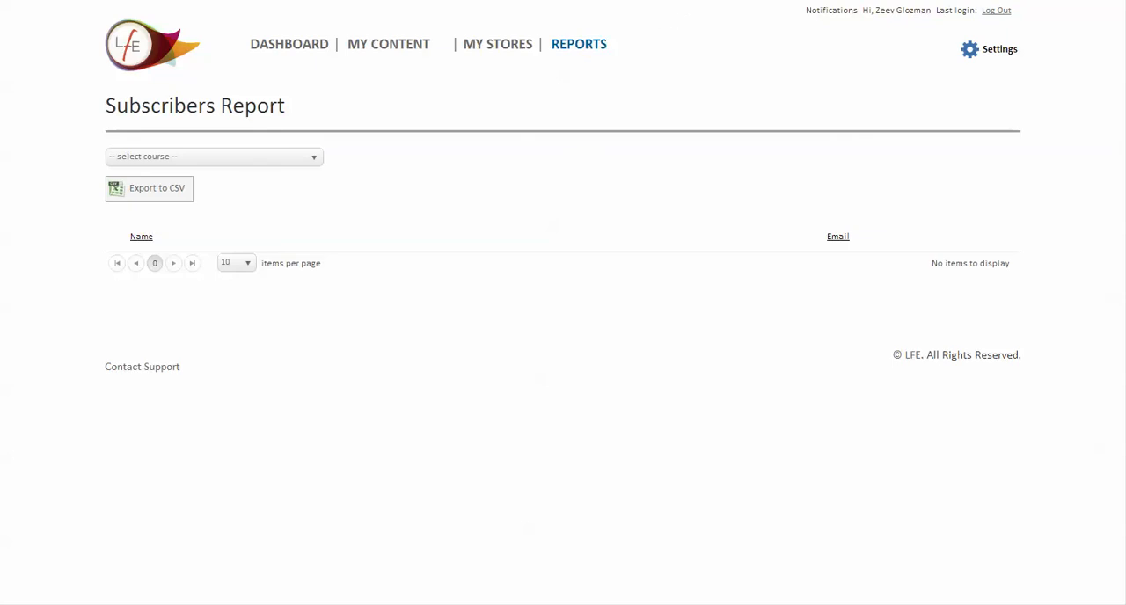
Go to the main LFE website and open its Course Catalog
text(lfe)
key(Return)
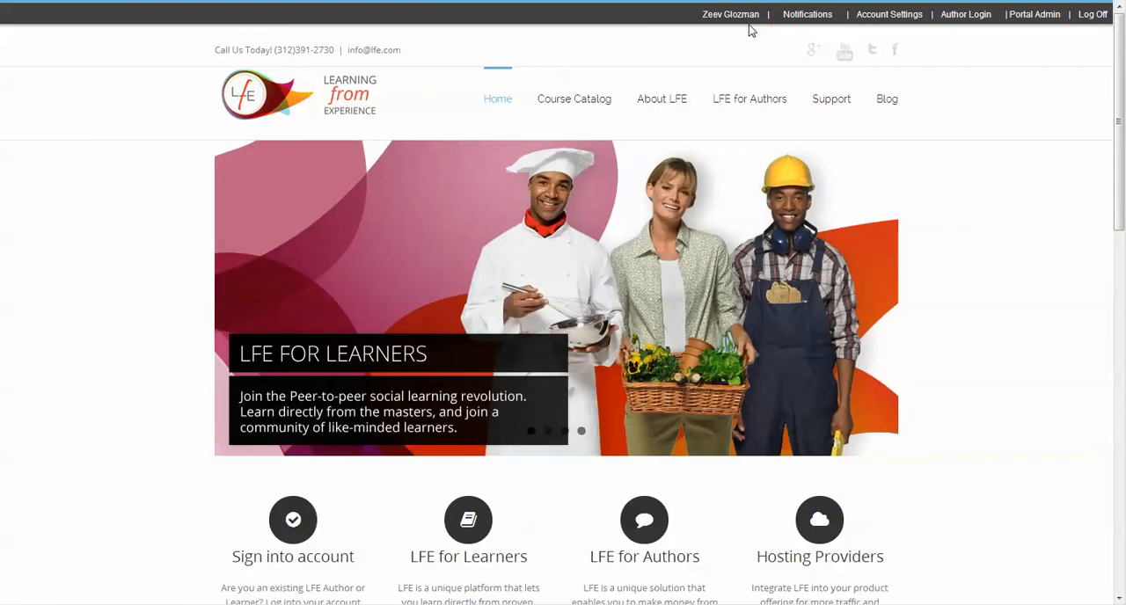
scroll(448, 359, down, 1)
scroll(448, 359, up, 1)
mouse_move(575, 88)
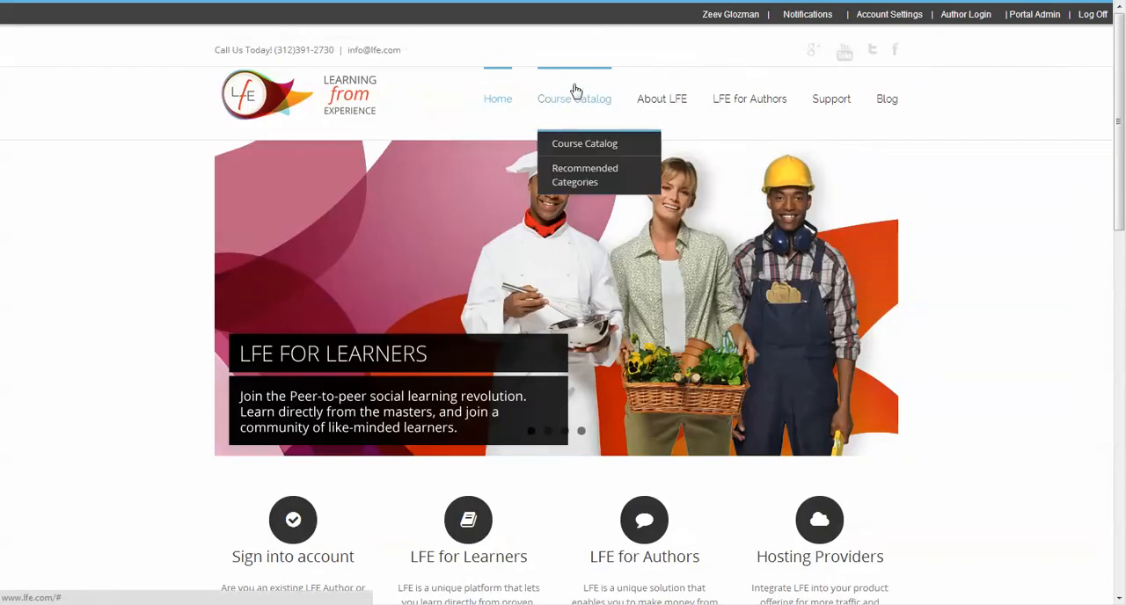
click(560, 145)
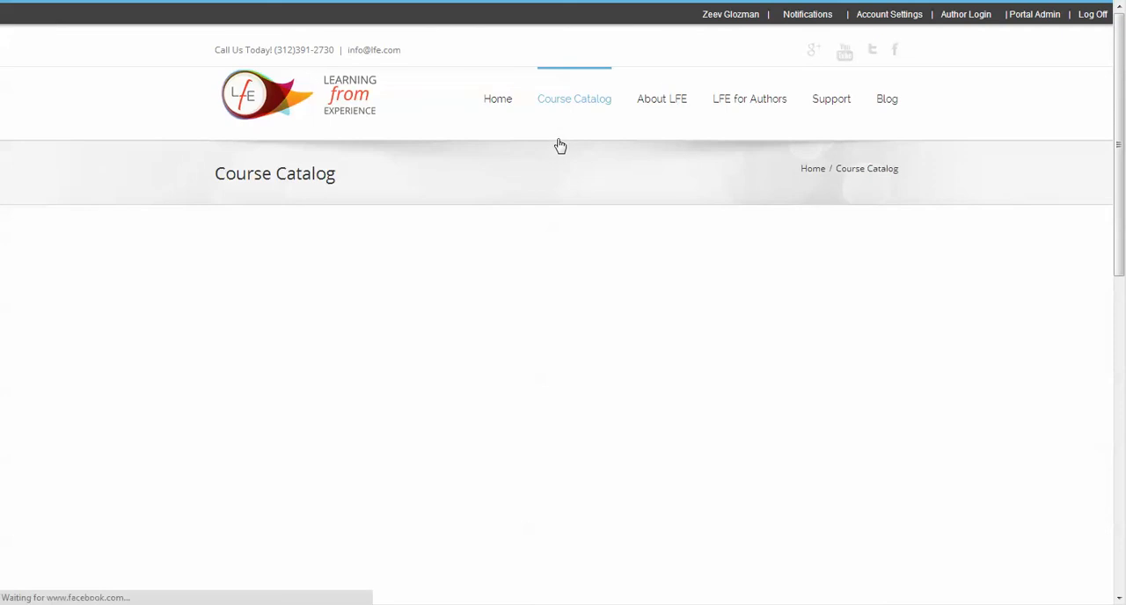
Open the purchased course "How to run an Atlas Craftsman Lathe Full Course" from My Courses and view its discussion
click(262, 287)
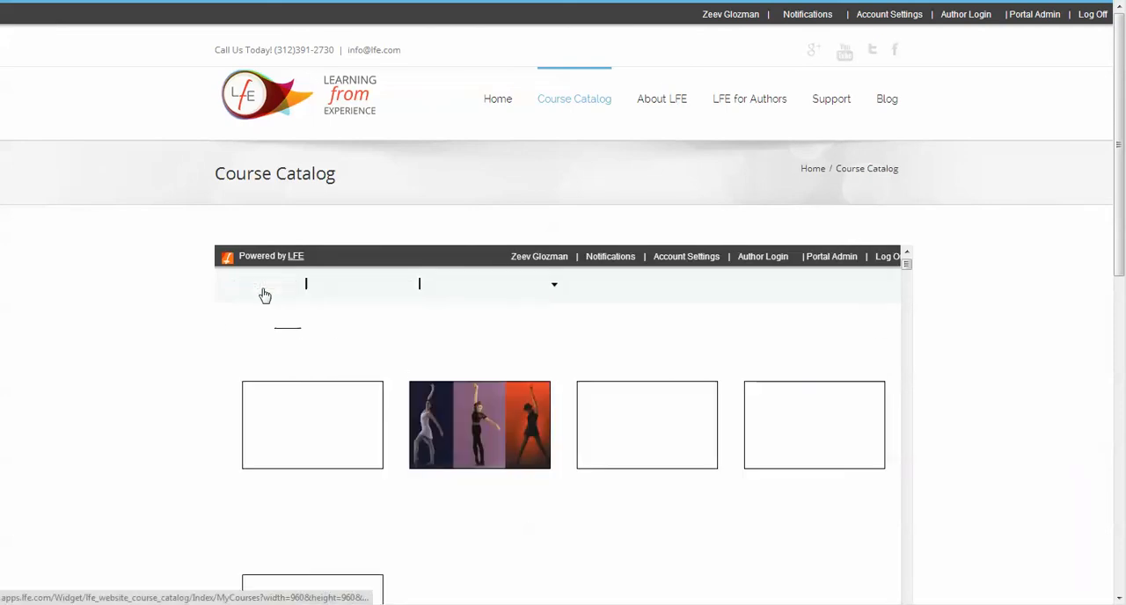
click(345, 413)
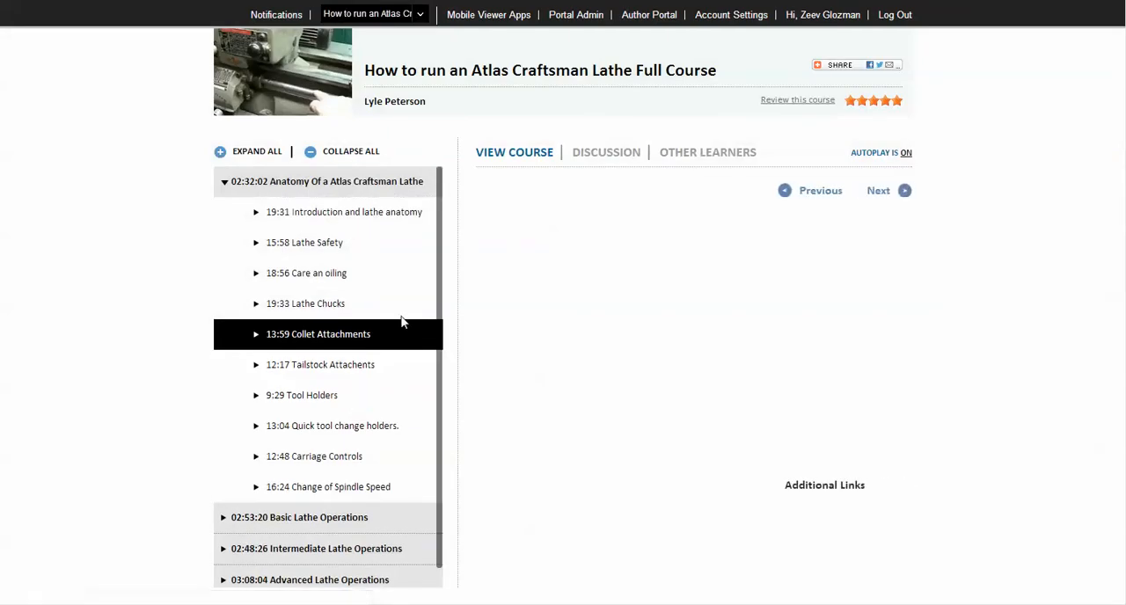
click(609, 153)
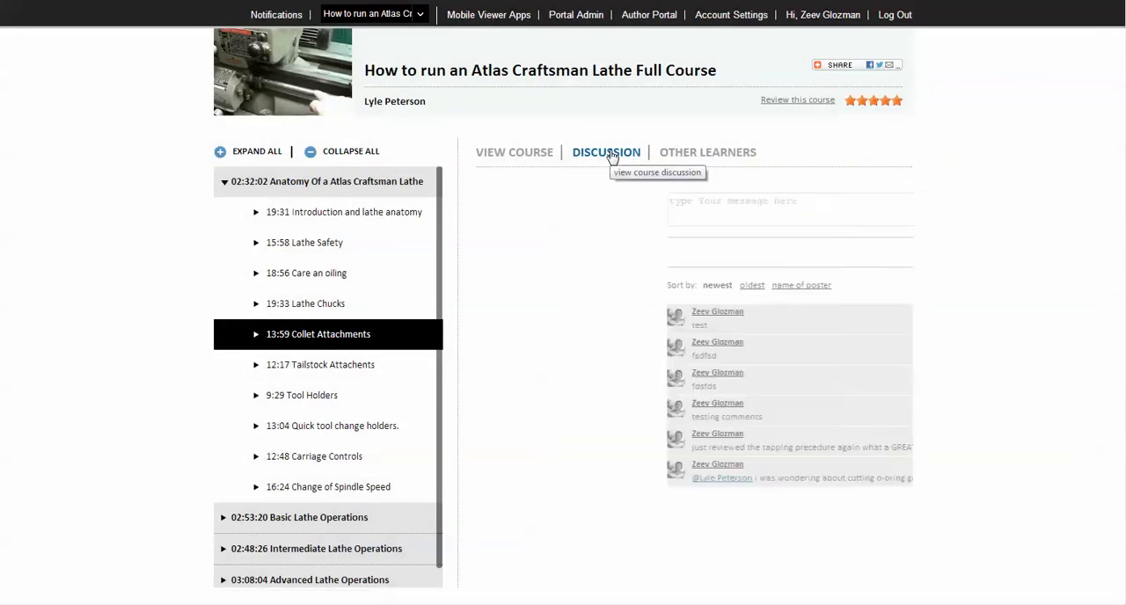